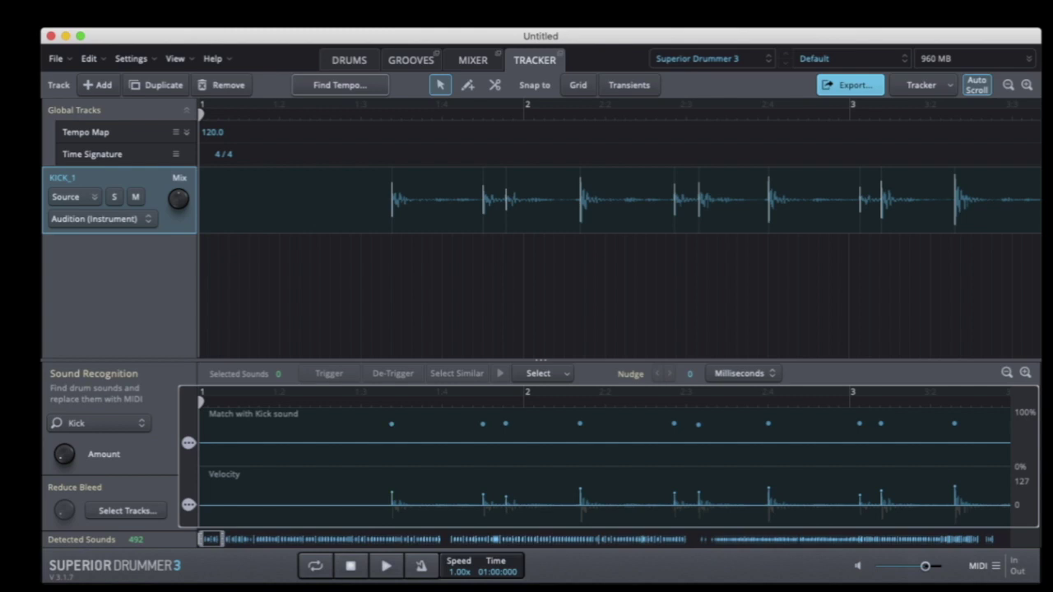
- Select the first four detected kick hits one after another and play the opening of the kick track
click(391, 424)
click(483, 425)
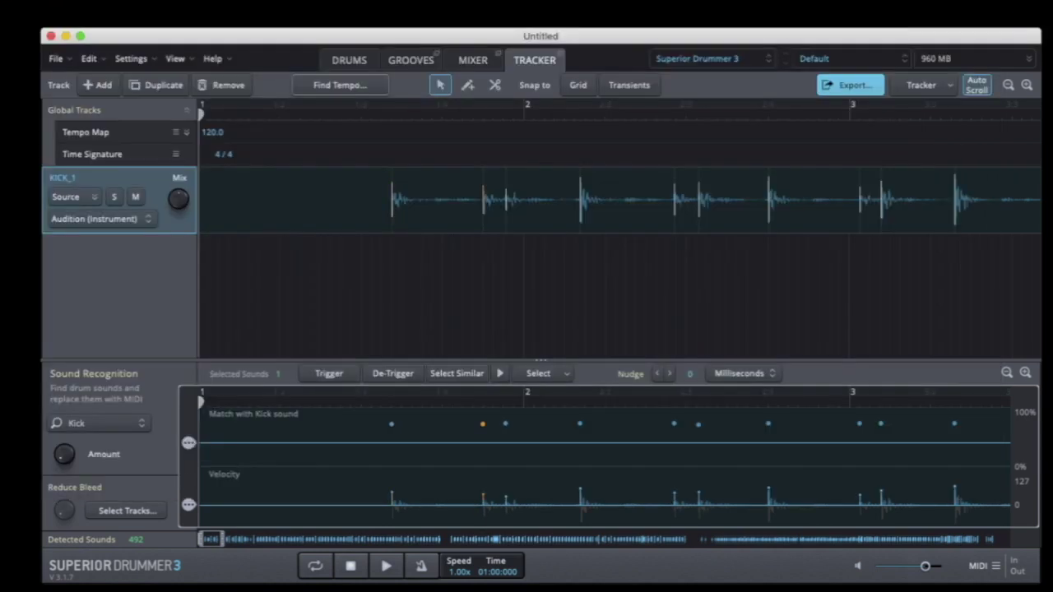
click(506, 423)
click(580, 424)
key(space)
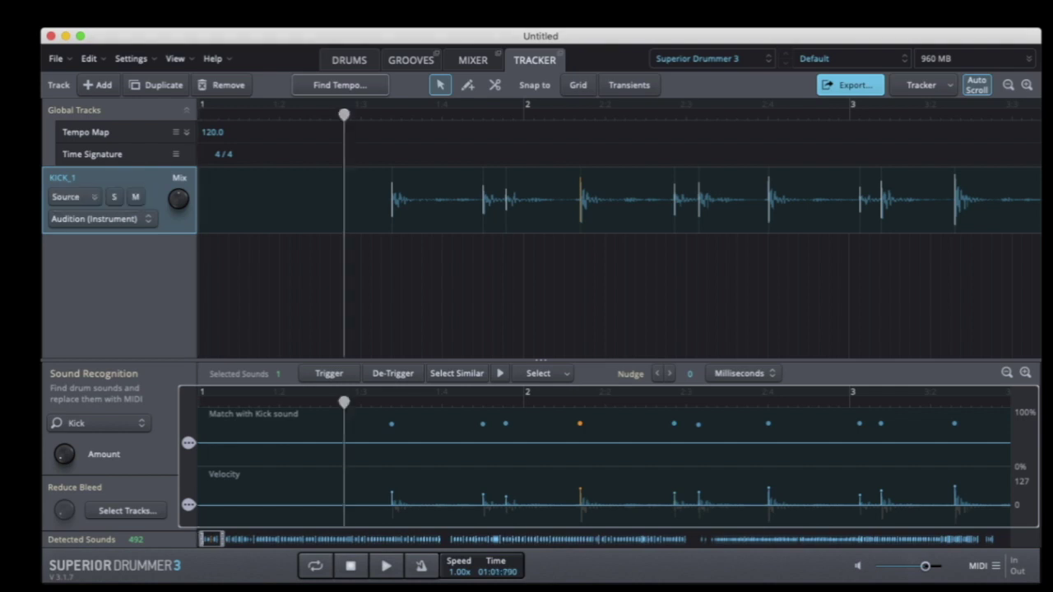
- Play the kick track while sweeping its Mix between 100% samples audio and 100% source audio, ending at a roughly even blend
mouse_move(179, 200)
mouse_down()
mouse_move(179, 158)
mouse_move(179, 227)
mouse_move(179, 202)
mouse_up()
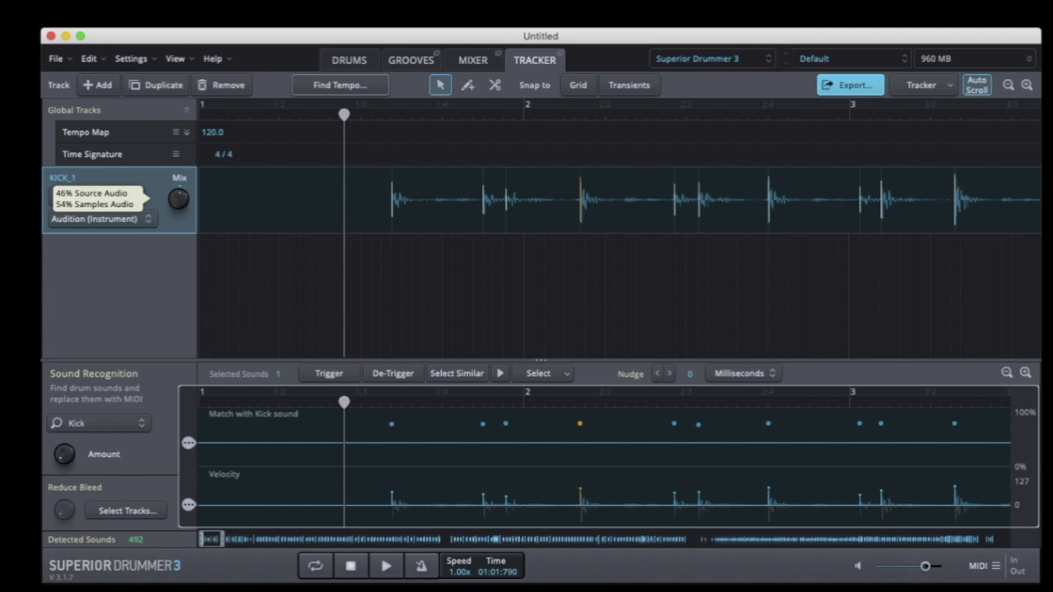
key(space)
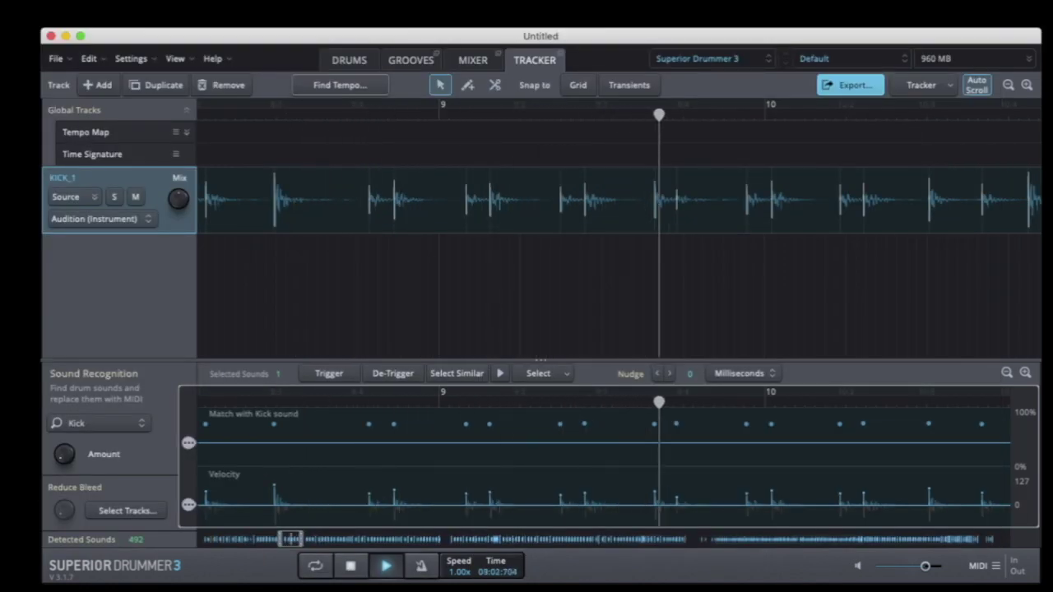
mouse_move(179, 199)
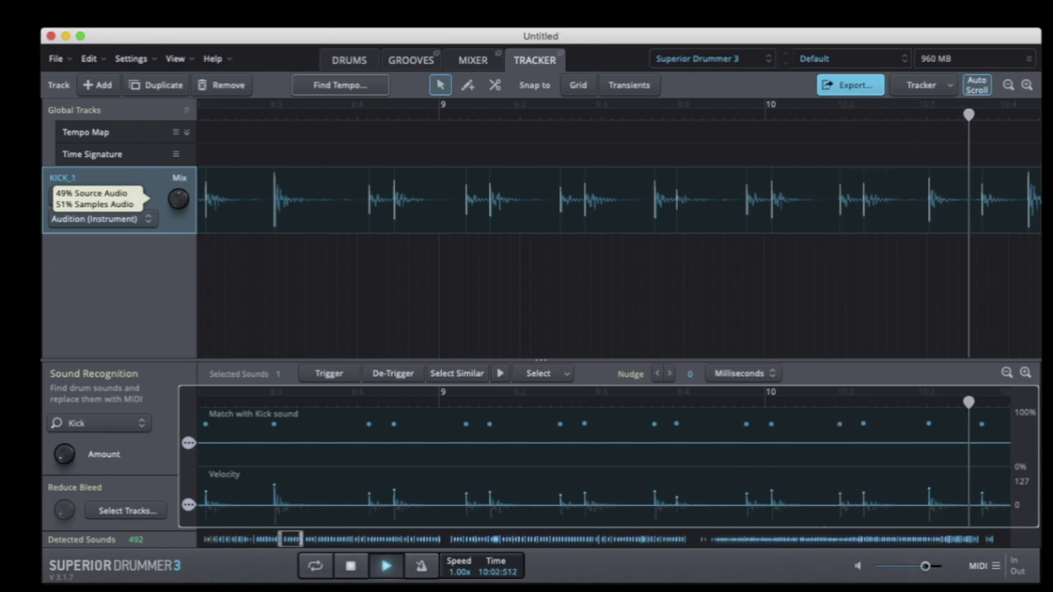
drag(179, 199, 179, 148)
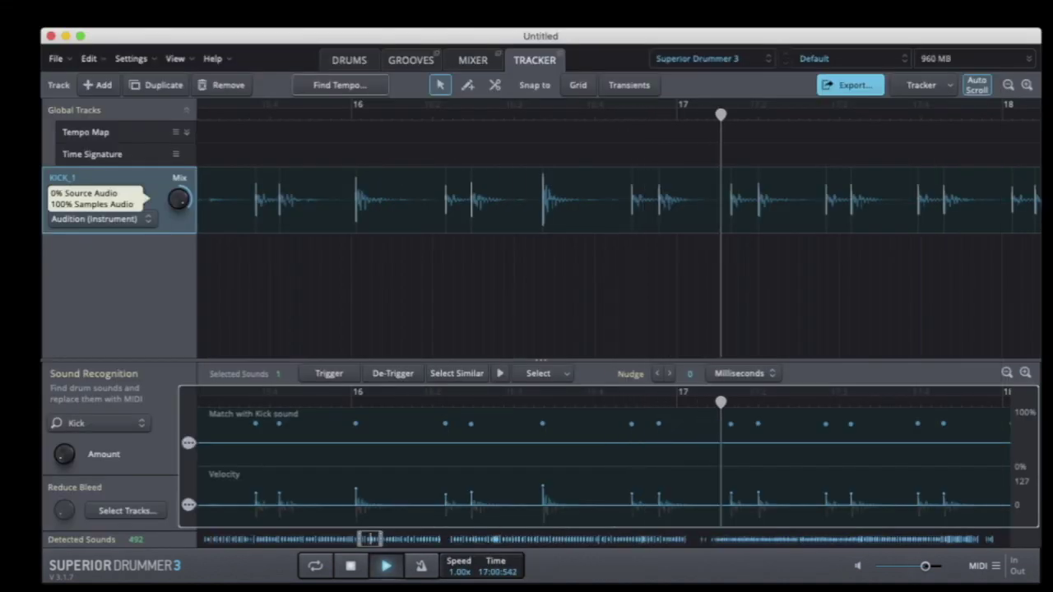
drag(179, 198, 179, 247)
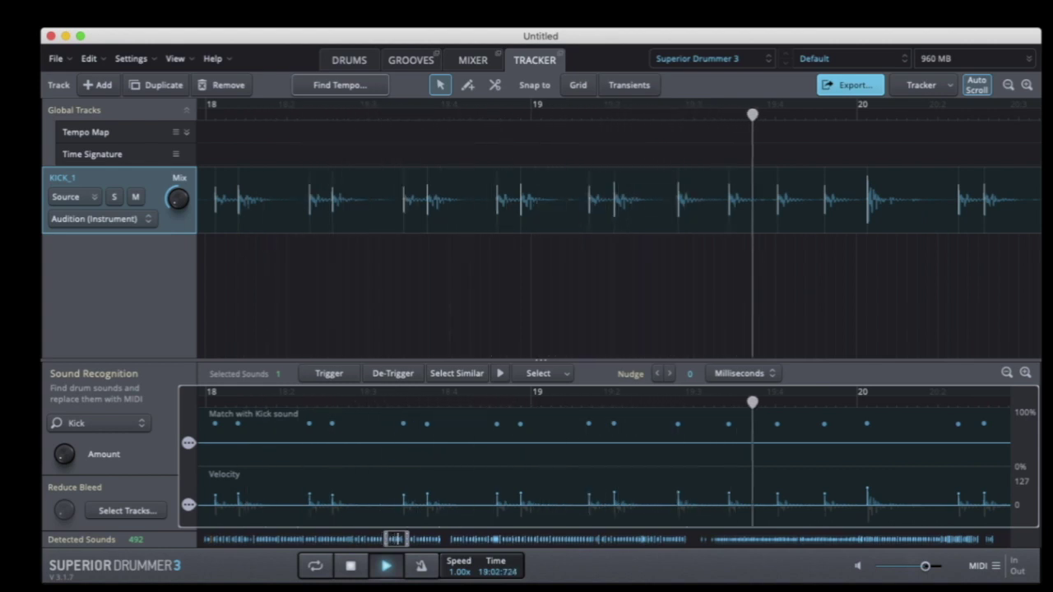
mouse_move(179, 198)
mouse_down()
mouse_move(179, 117)
mouse_move(178, 180)
mouse_up()
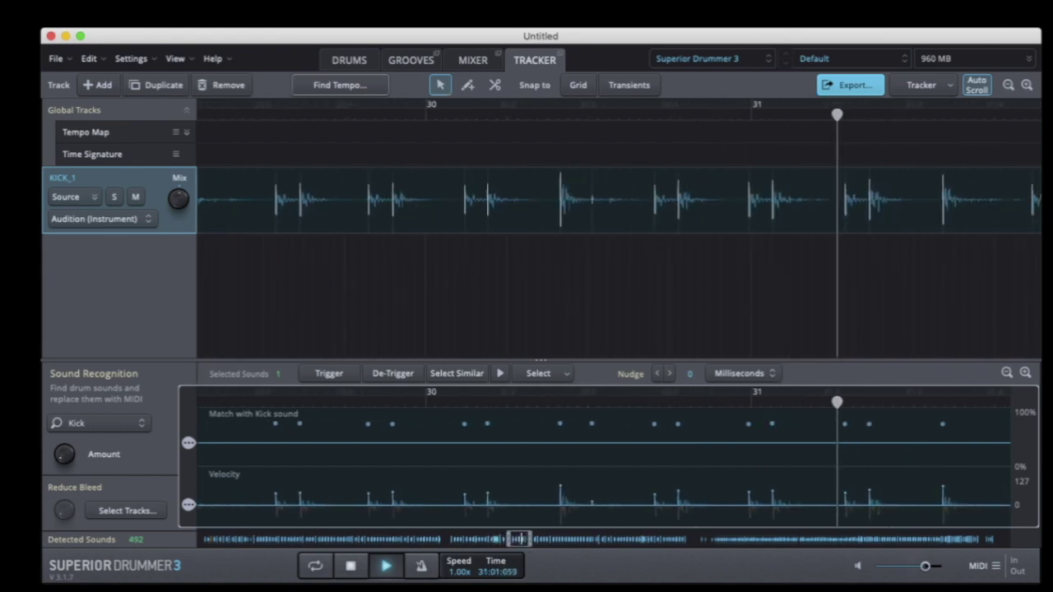
key(space)
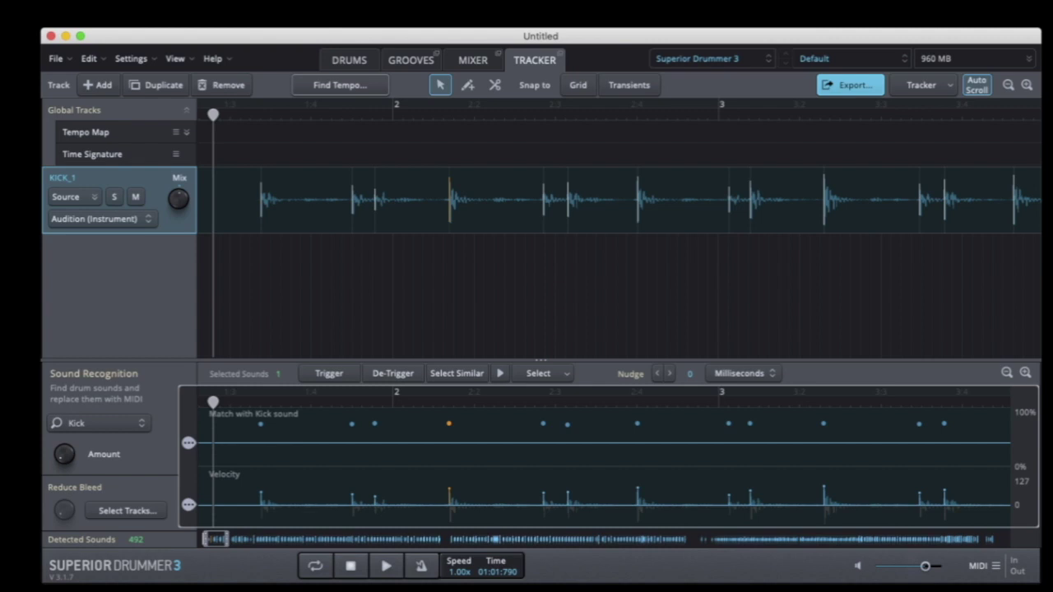
- De-trigger the selected fourth kick hit and restore it, playing the passage each time to compare
click(393, 374)
key(space)
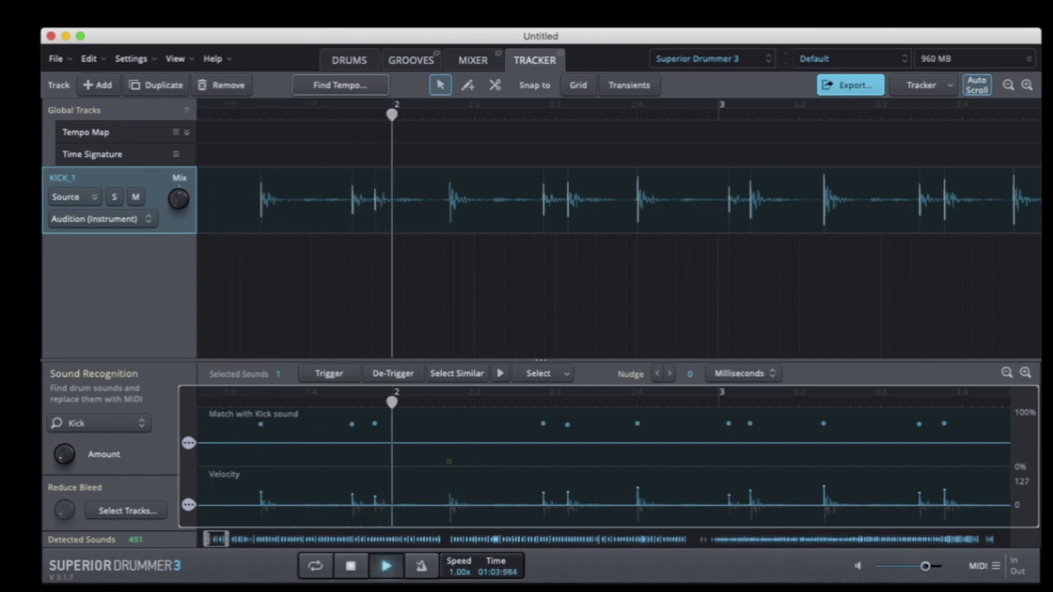
key(space)
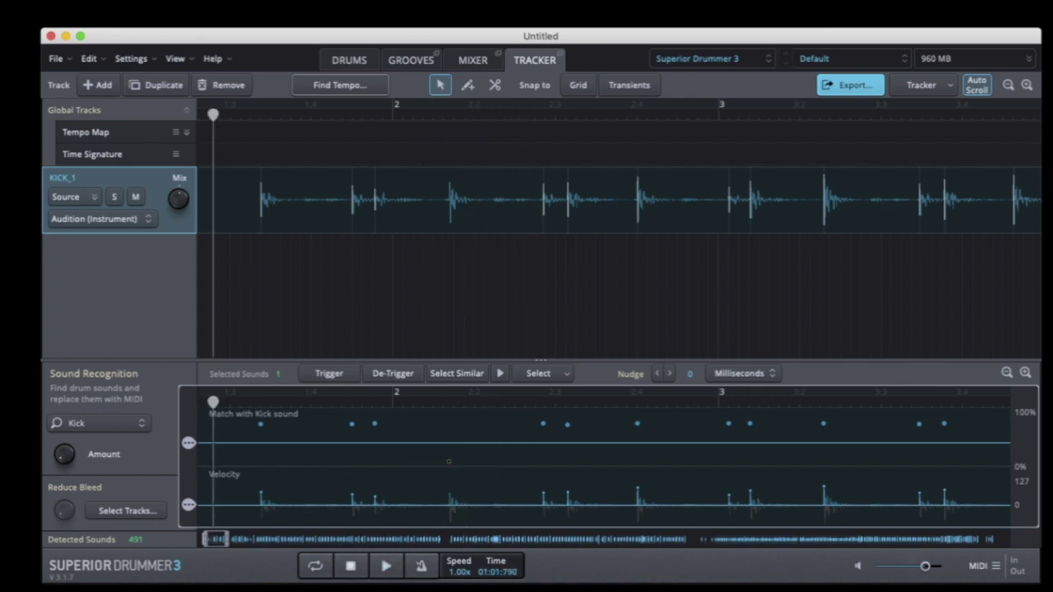
key(space)
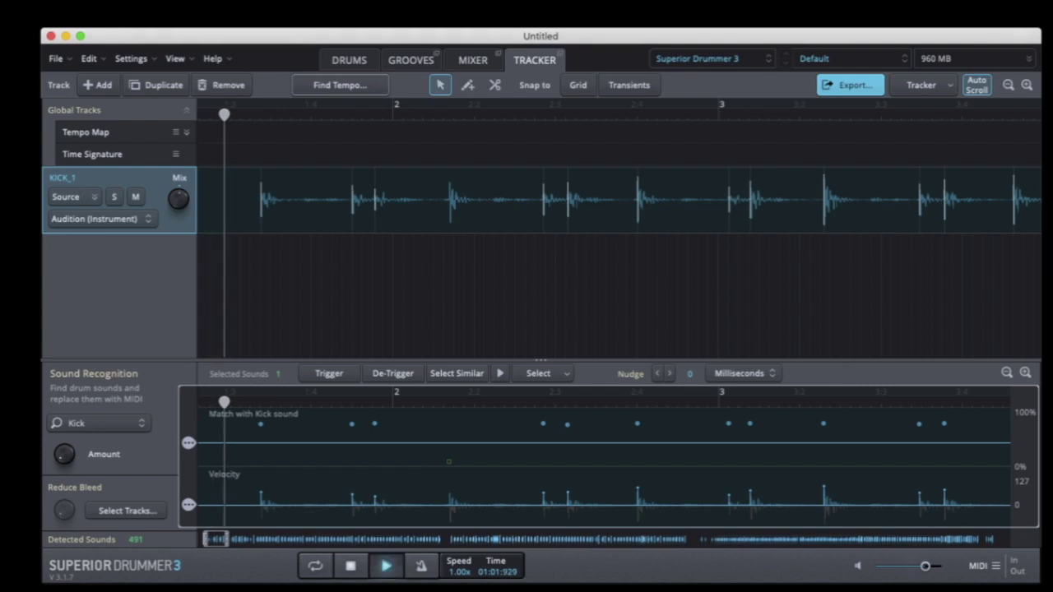
key(space)
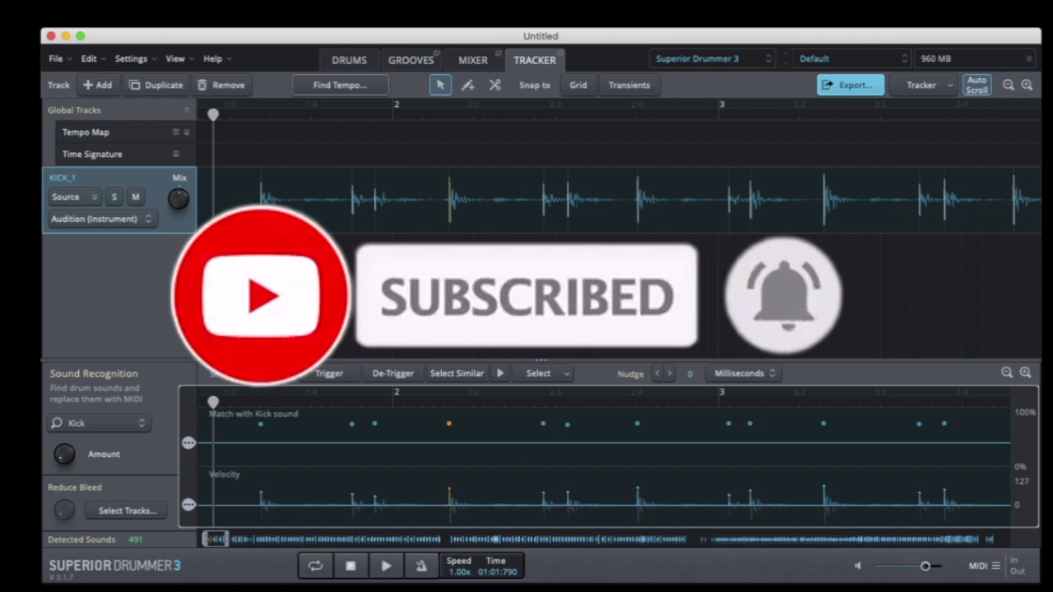
key(space)
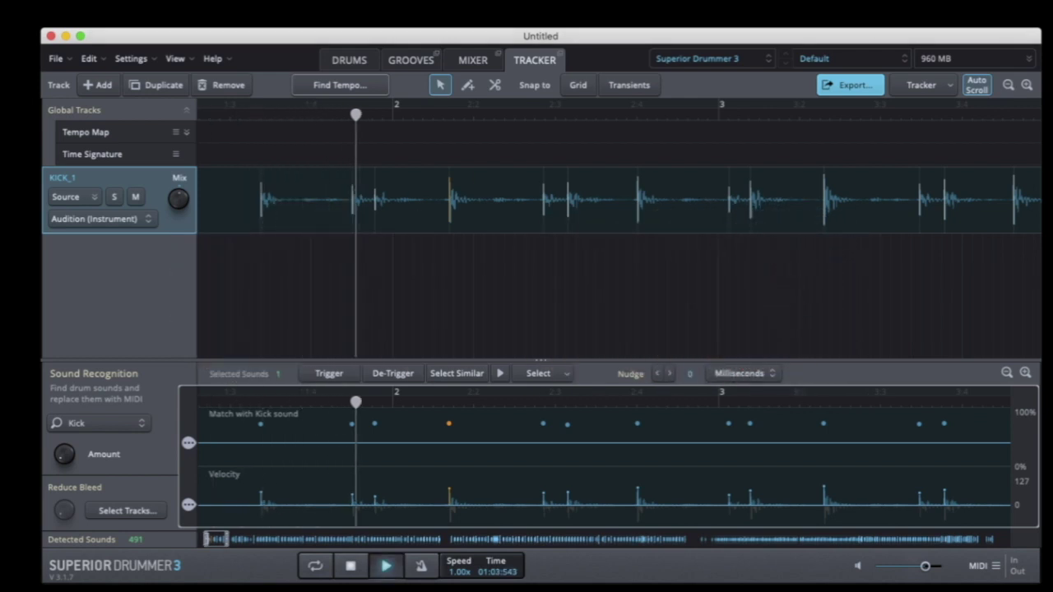
key(space)
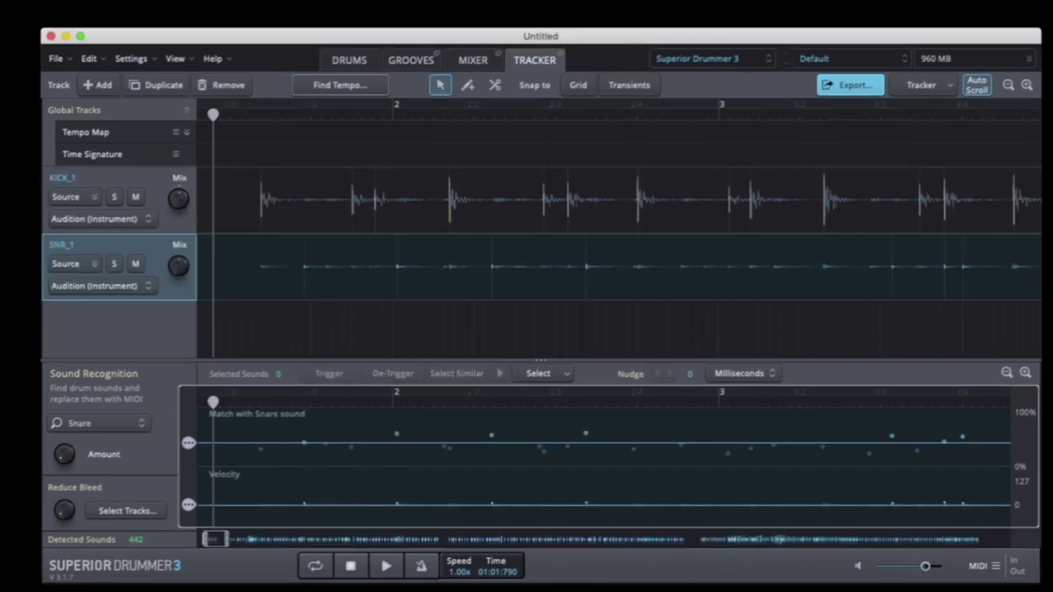
- Show about eight measures of the detected snare sounds and play the quiet opening
click(1006, 373)
click(1007, 373)
click(1007, 373)
click(1007, 372)
click(1007, 372)
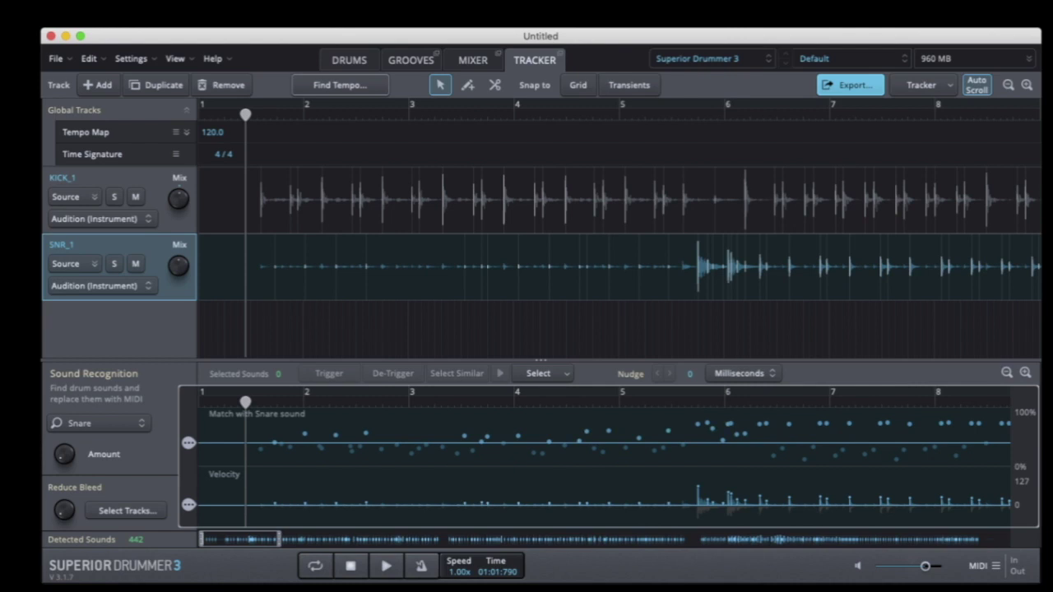
key(space)
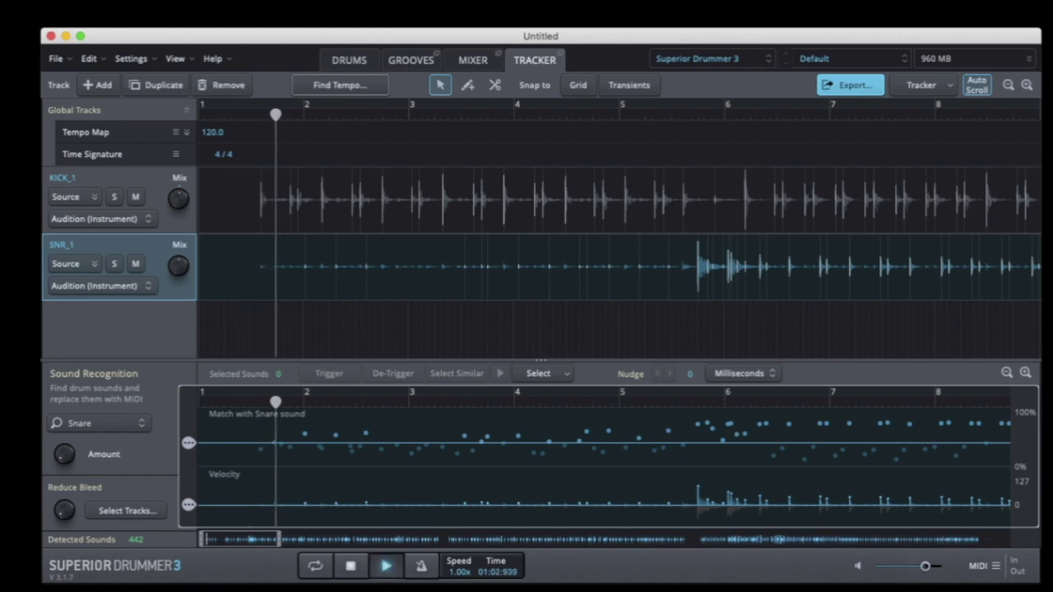
key(space)
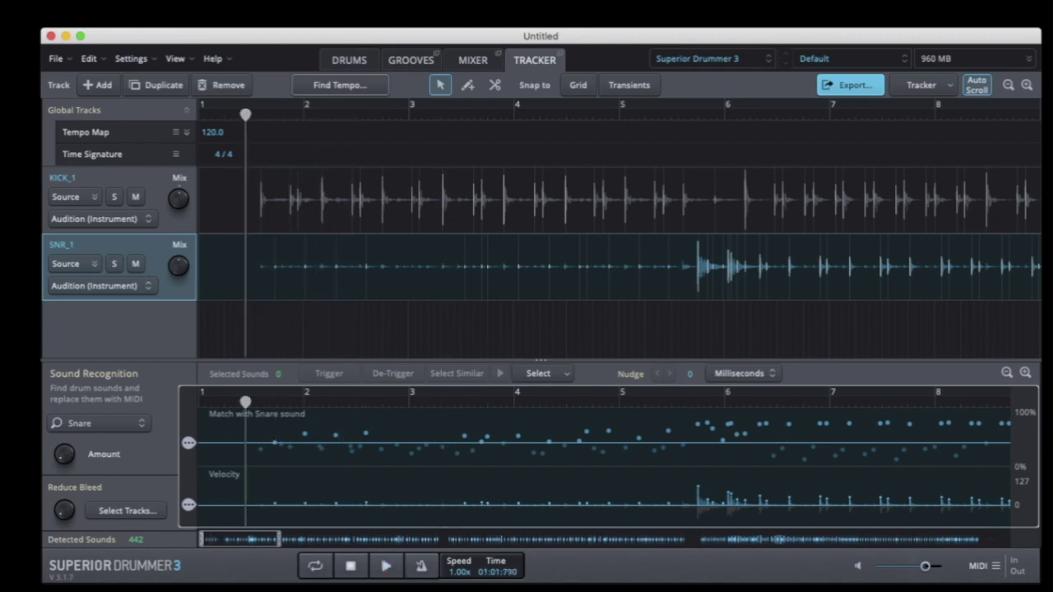
- Play the opening of the snare track from its first quiet bleed with its Mix fully on source audio
click(296, 115)
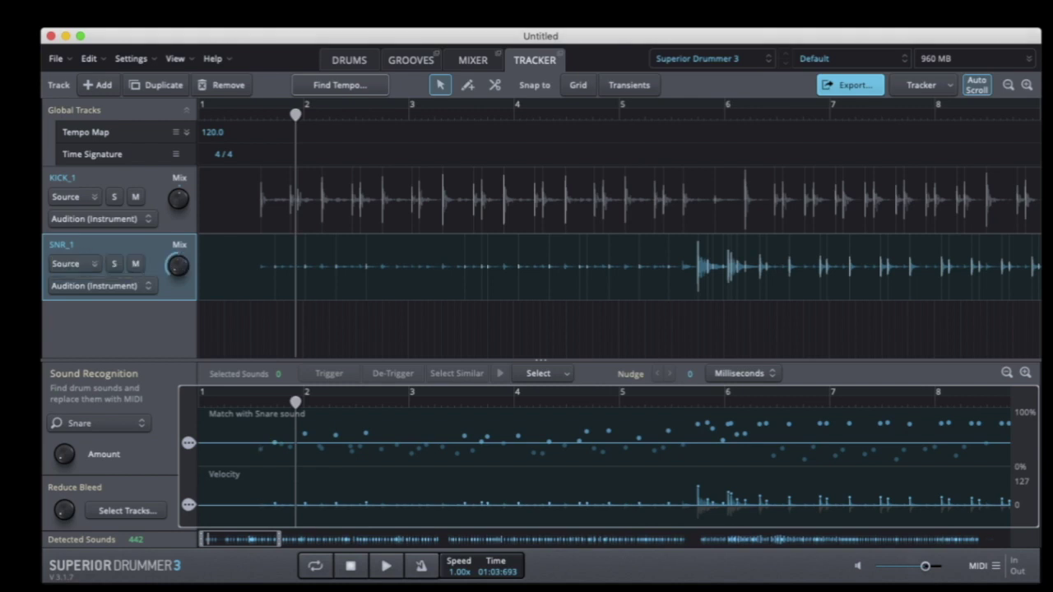
click(264, 114)
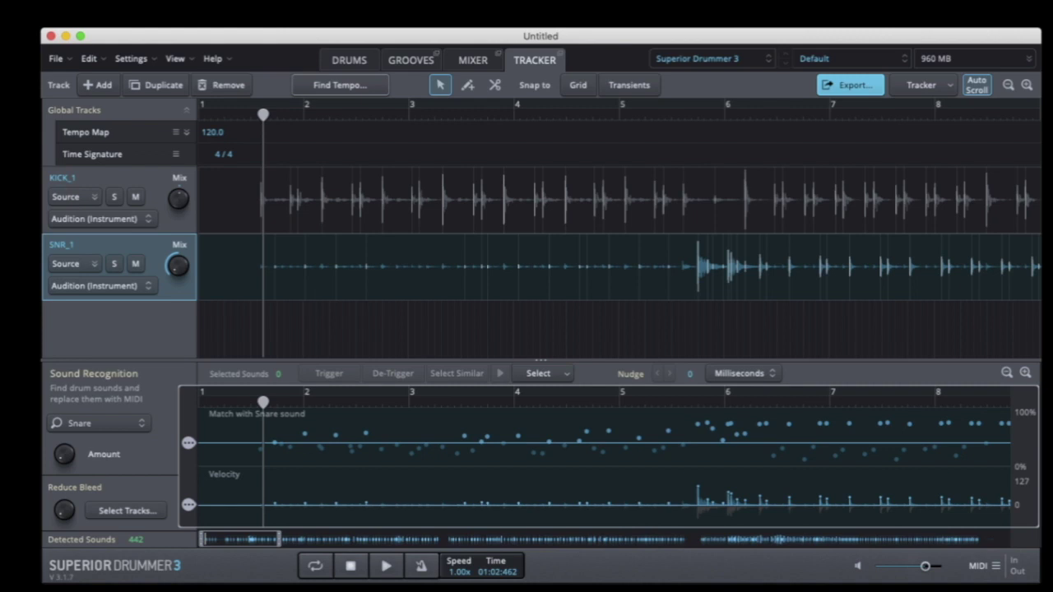
key(space)
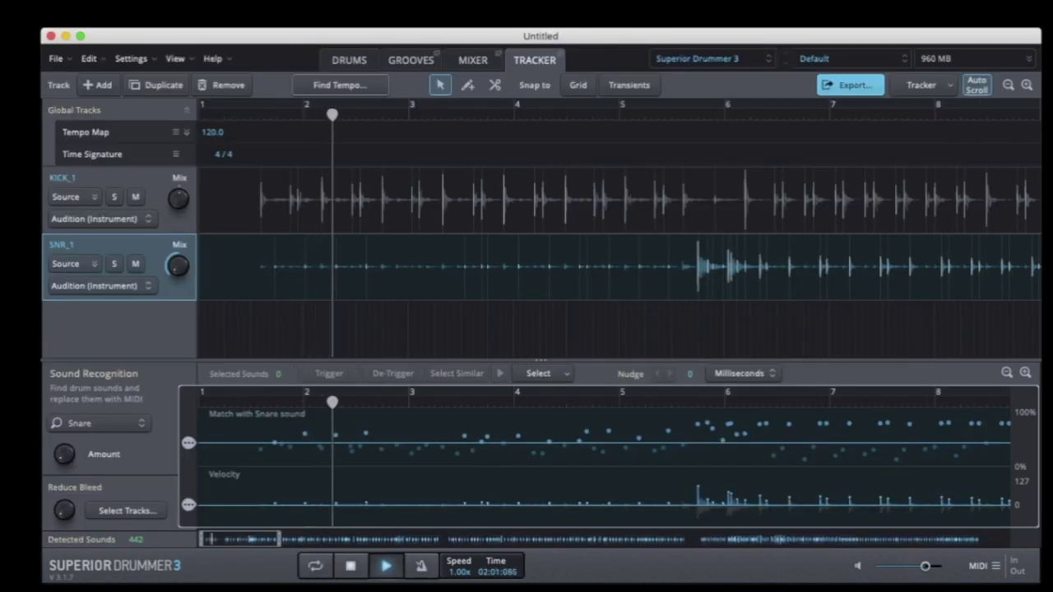
key(space)
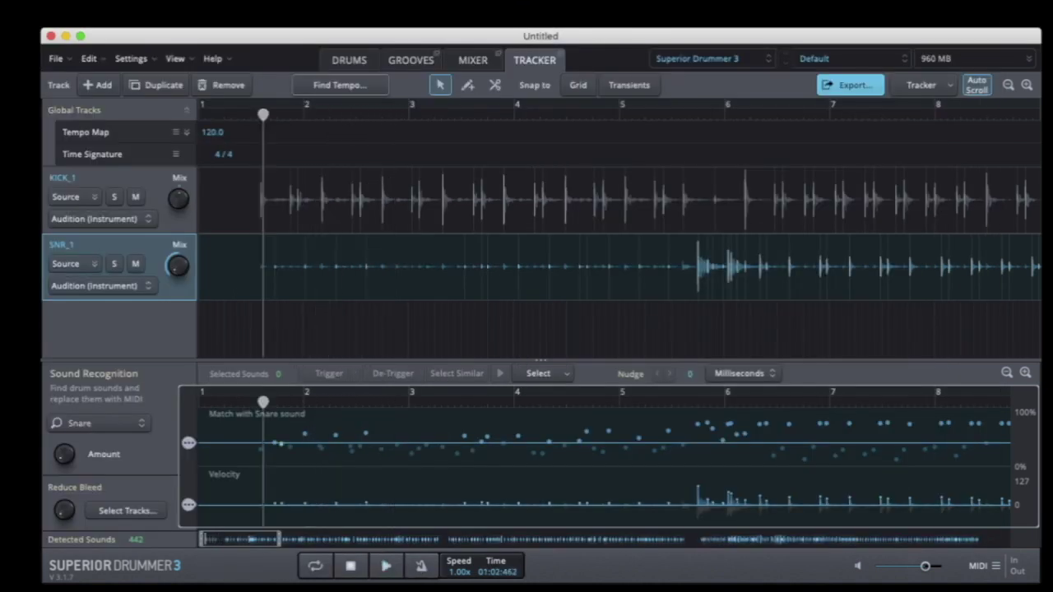
- De-trigger the false snare hits caused by bleed before the first real snare hit, and play the passage to check
drag(270, 428, 390, 444)
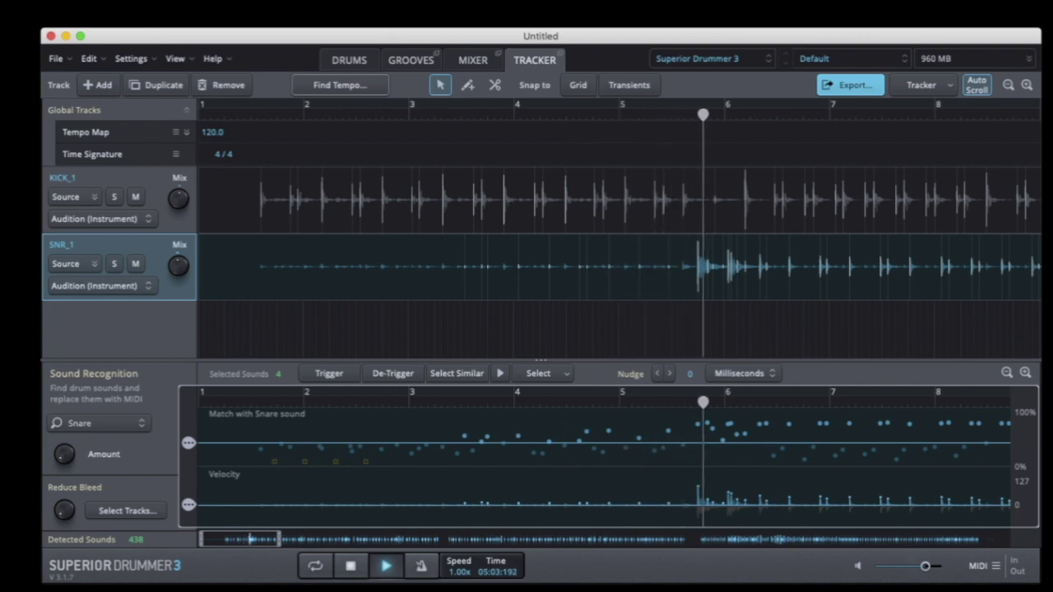
key(space)
drag(464, 432, 598, 438)
drag(682, 440, 438, 421)
key(Delete)
drag(592, 448, 473, 439)
key(Delete)
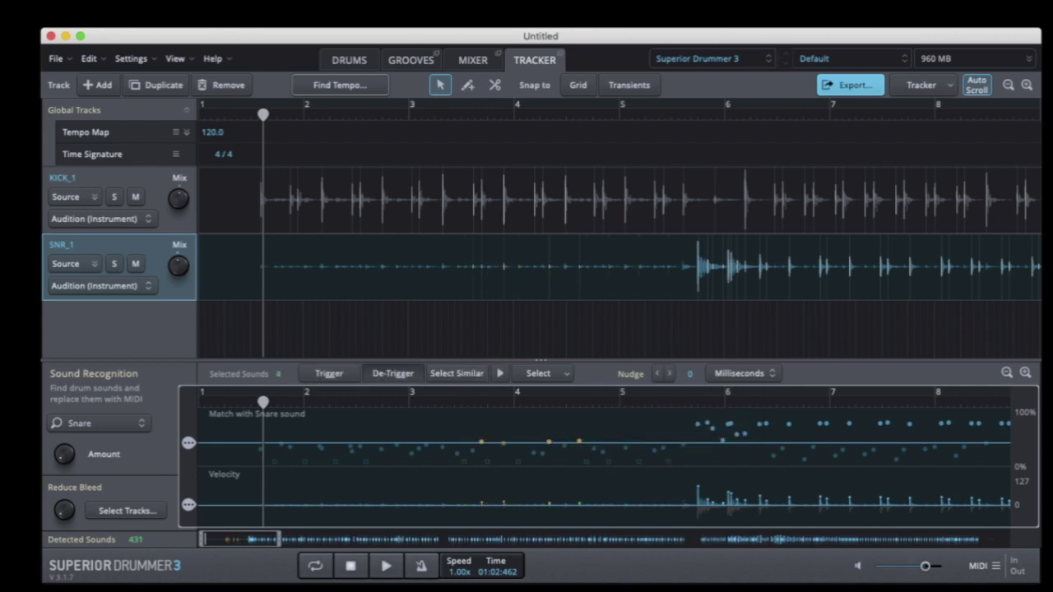
key(space)
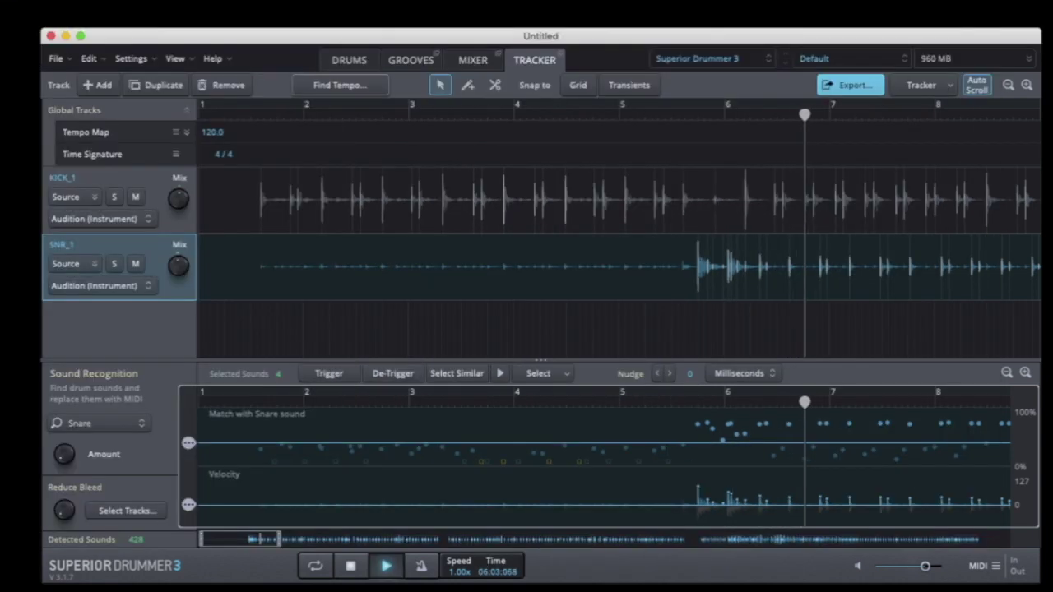
- Play the kick and snare from mid-measure 6 and switch the snare Mix from source audio to 100% samples audio
mouse_move(178, 265)
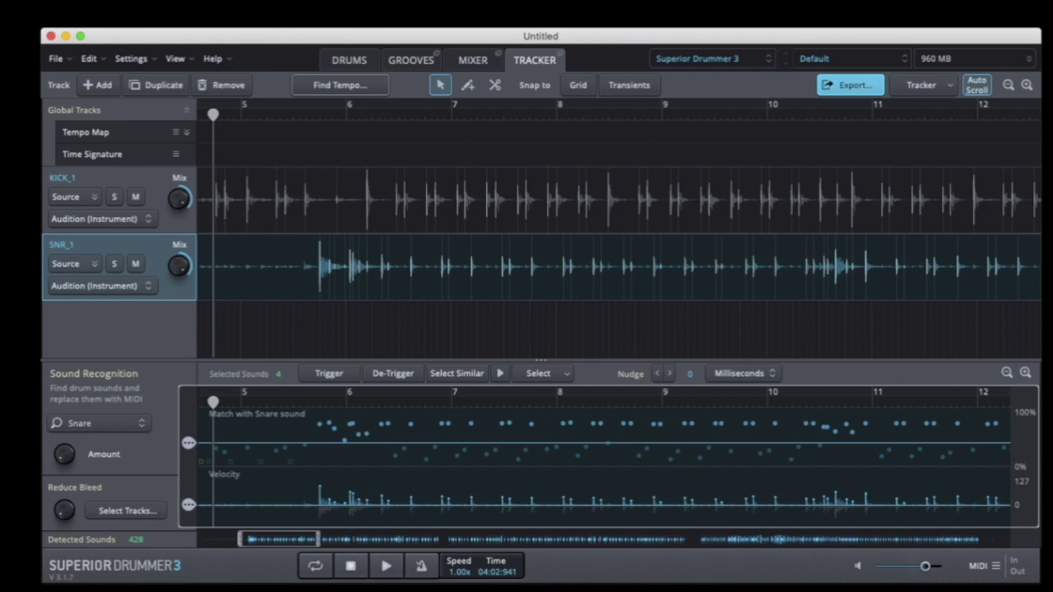
click(412, 110)
key(space)
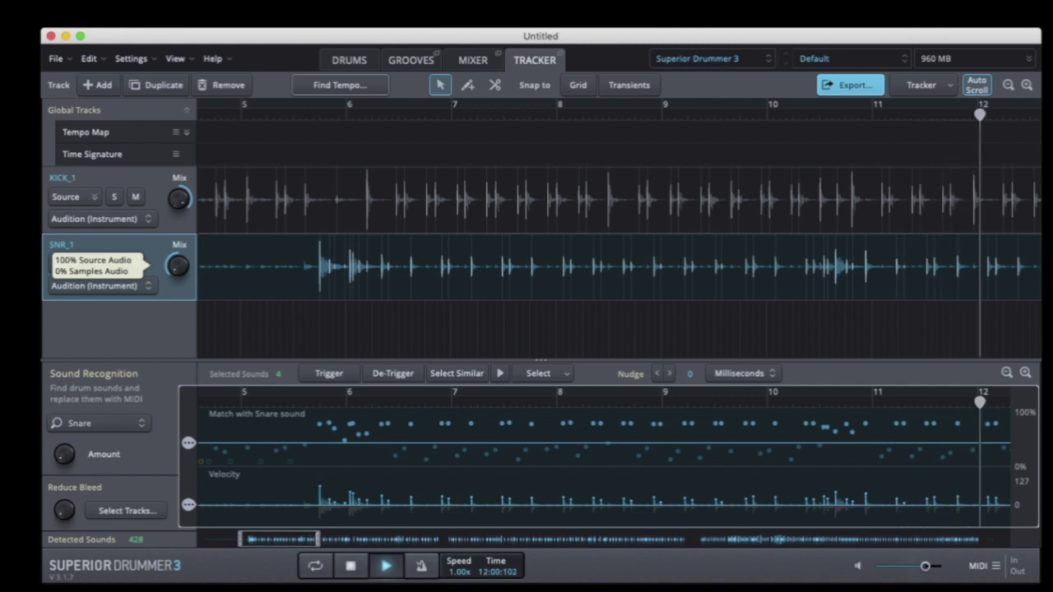
drag(178, 265, 178, 174)
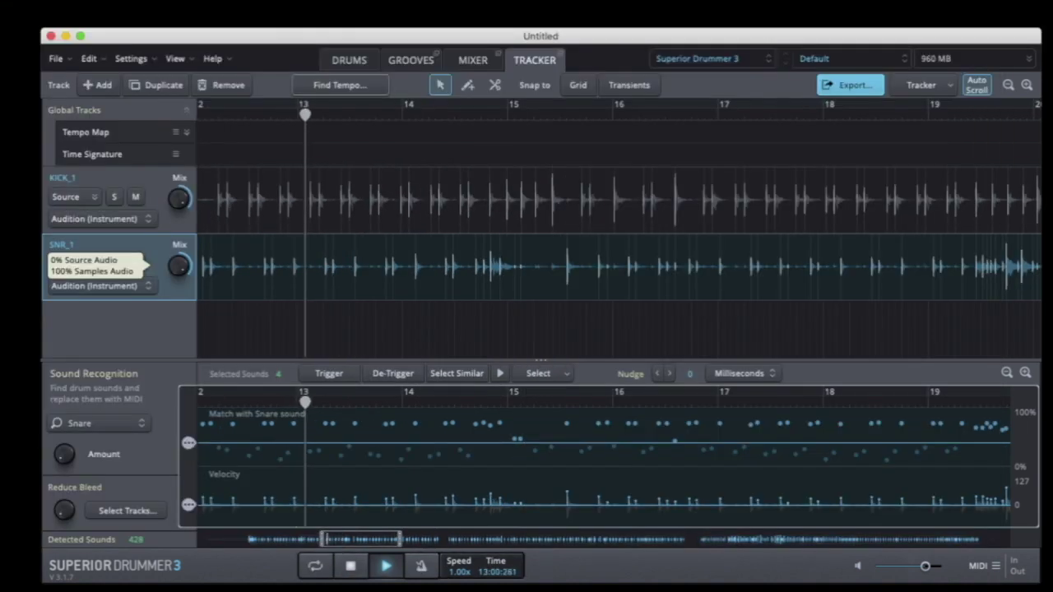
mouse_move(178, 266)
mouse_down()
mouse_move(179, 280)
mouse_move(179, 251)
mouse_up()
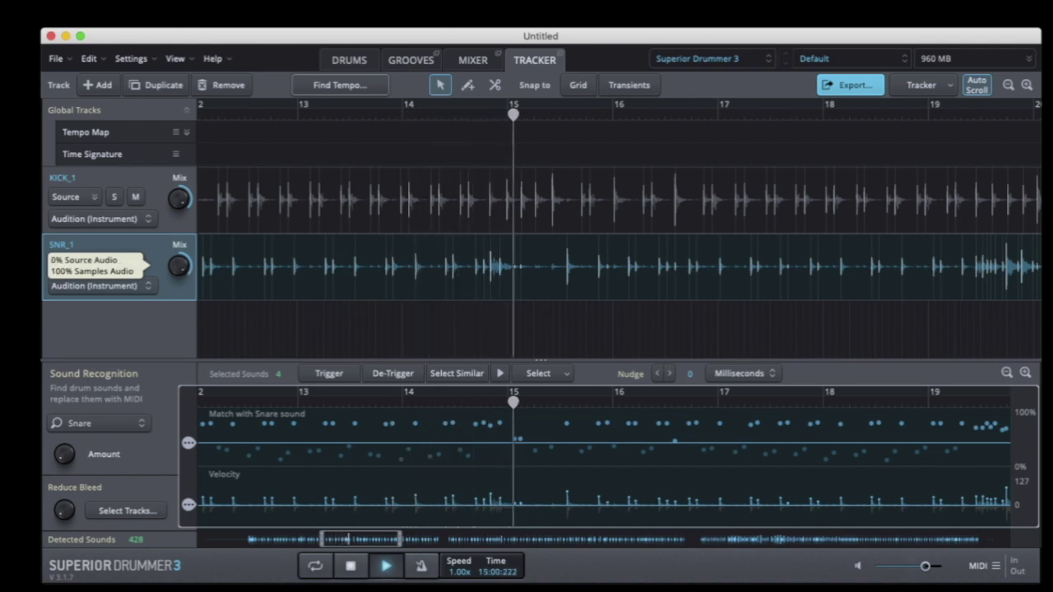
- Set the snare track's Mix to 60% source audio and 40% samples audio, and stop playback
drag(178, 266, 178, 301)
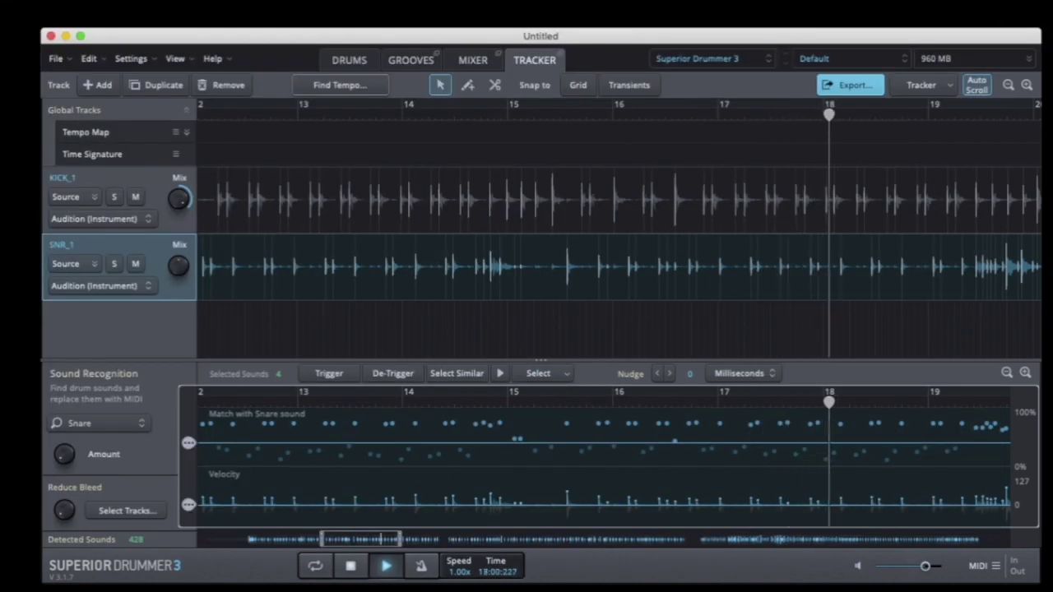
drag(178, 266, 178, 273)
key(space)
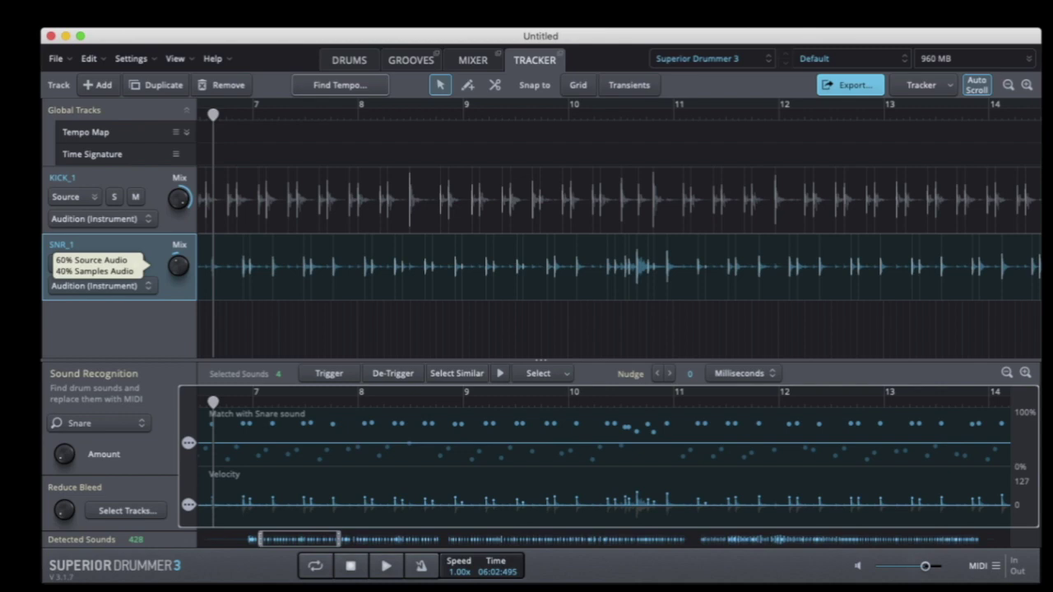
- Play back the kick samples with the blended snare from the middle of measure 6
key(space)
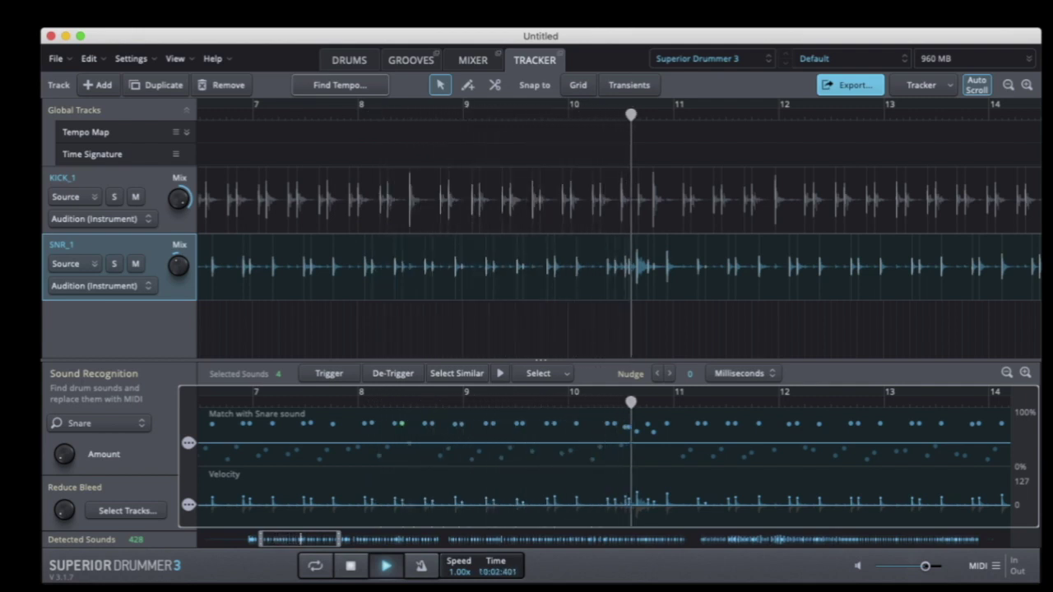
key(space)
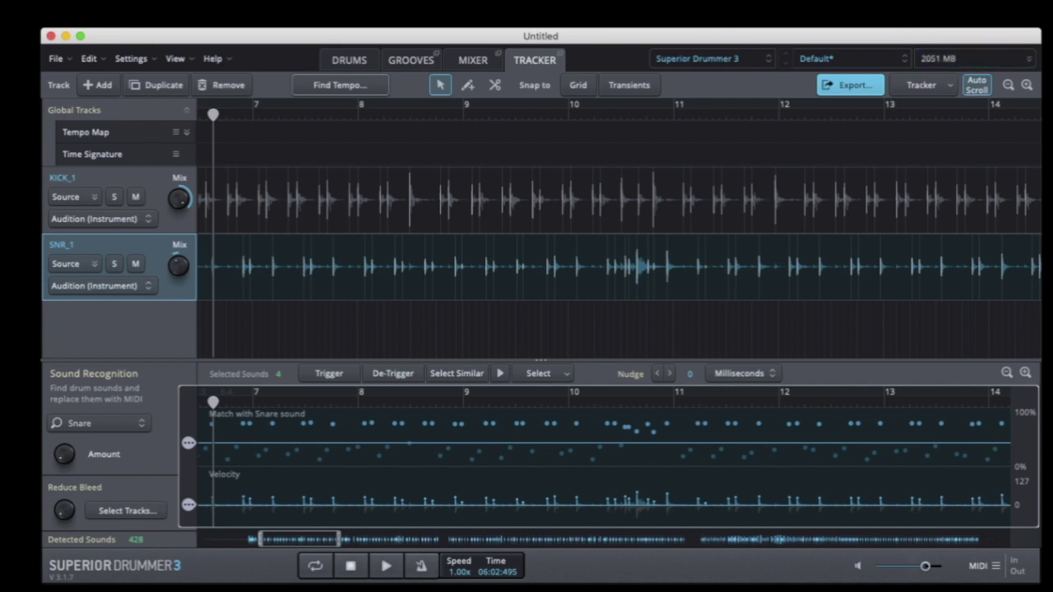
key(space)
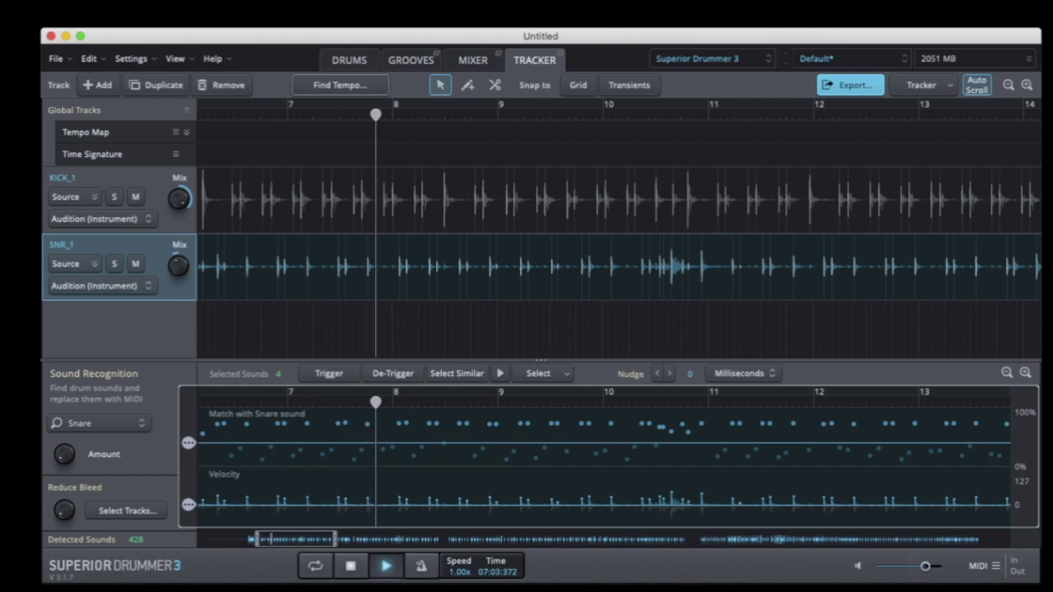
key(space)
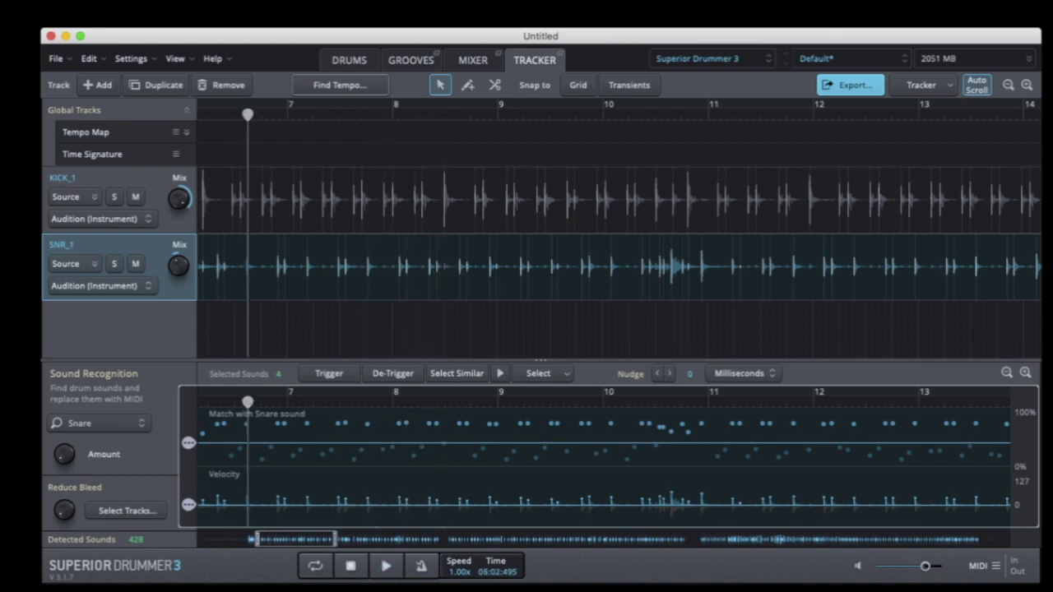
- Play the kick and snare from mid-measure 6 and adjust the snare track's Mix between source and samples audio
key(space)
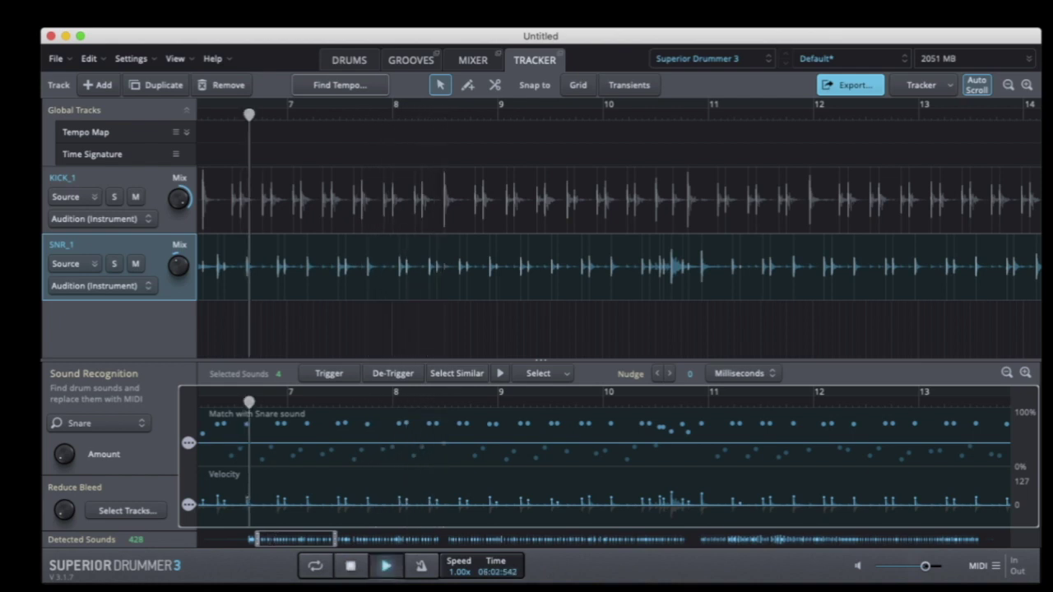
mouse_move(178, 266)
mouse_down()
mouse_move(178, 215)
mouse_move(179, 251)
mouse_up()
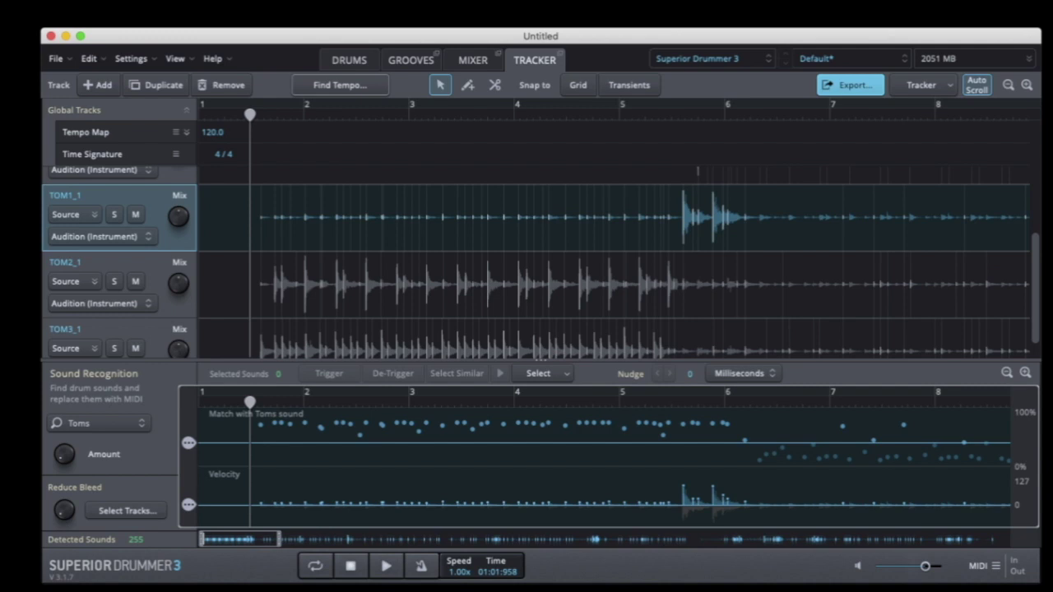
- Review the Toms replacement assignment for TOM1_1 and TOM2_1, including the replacement sound choices available for TOM2_1
click(74, 214)
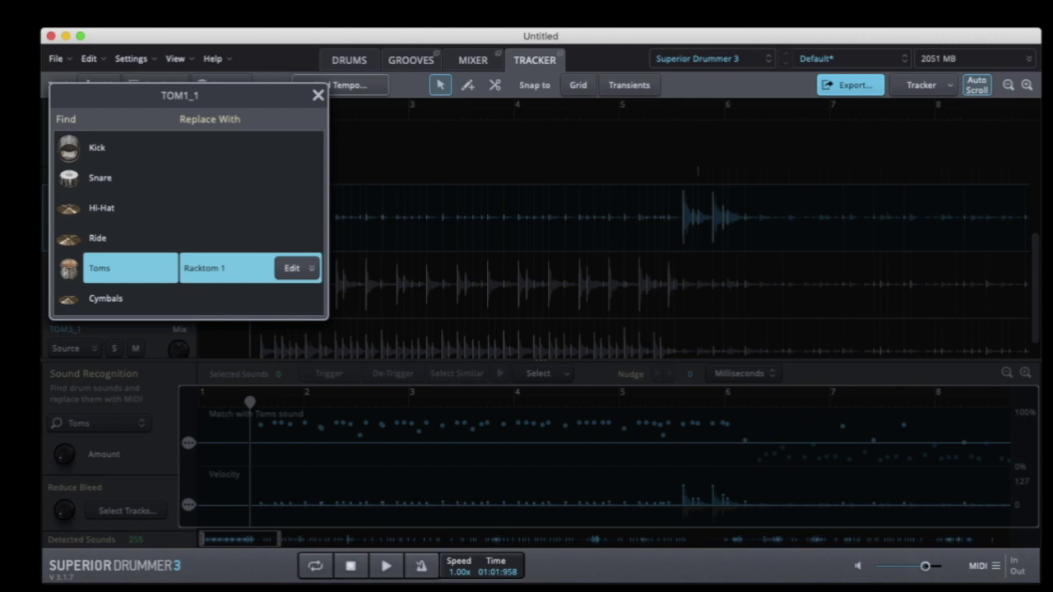
key(Escape)
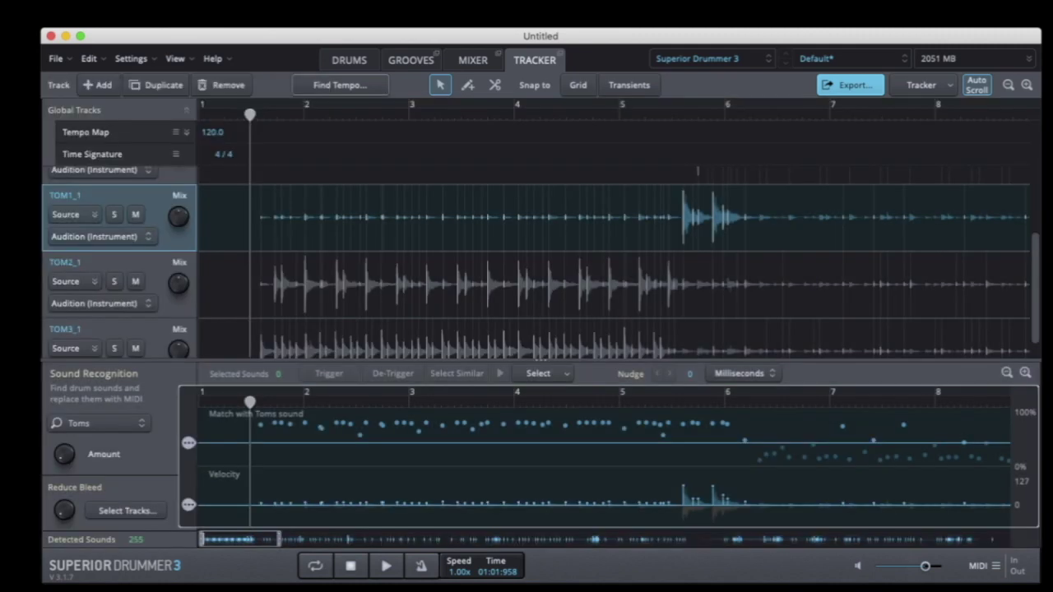
click(120, 265)
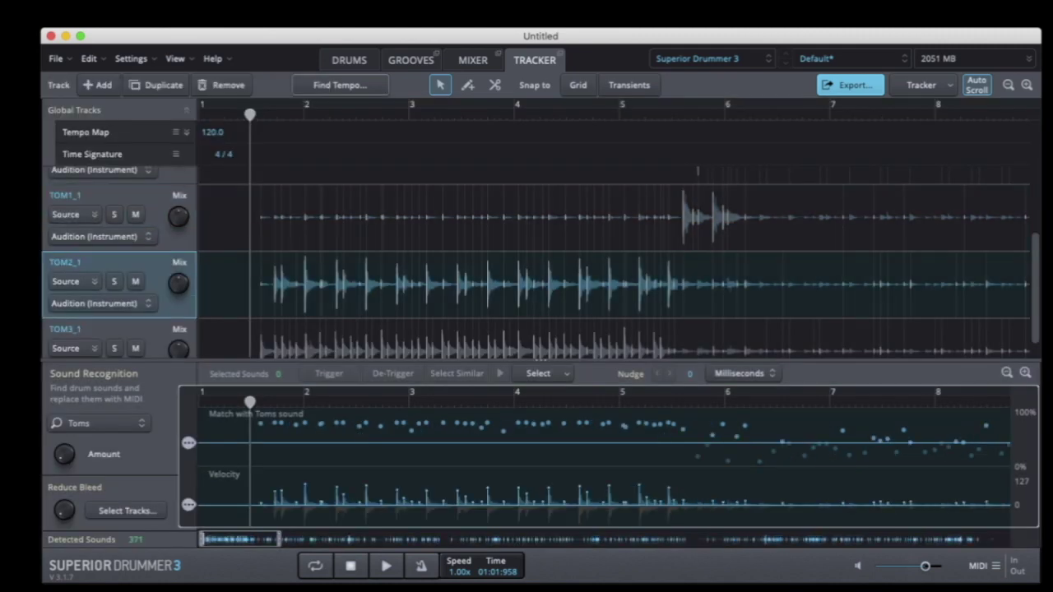
click(99, 423)
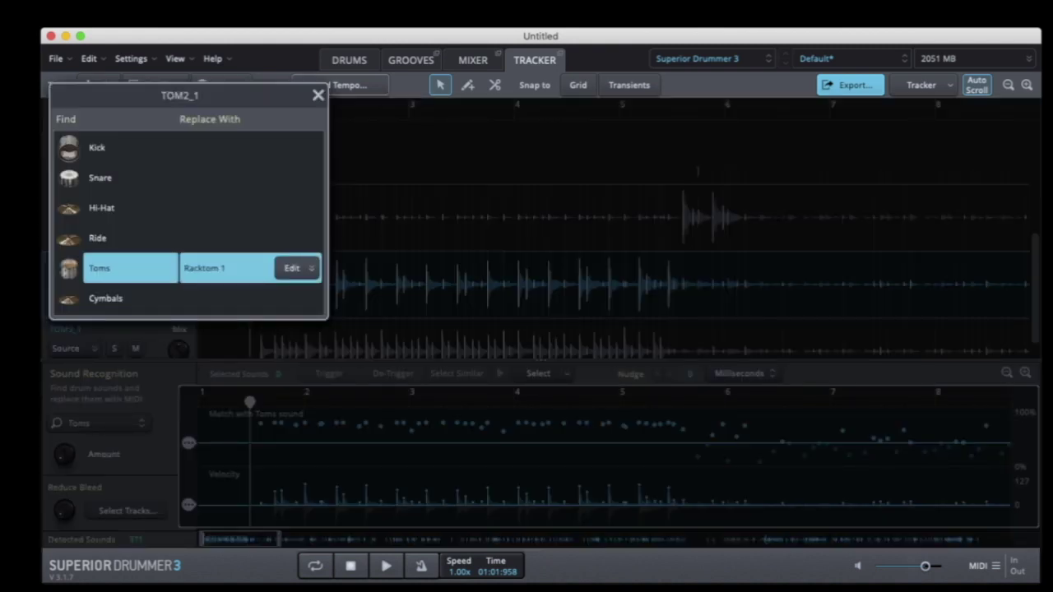
click(294, 268)
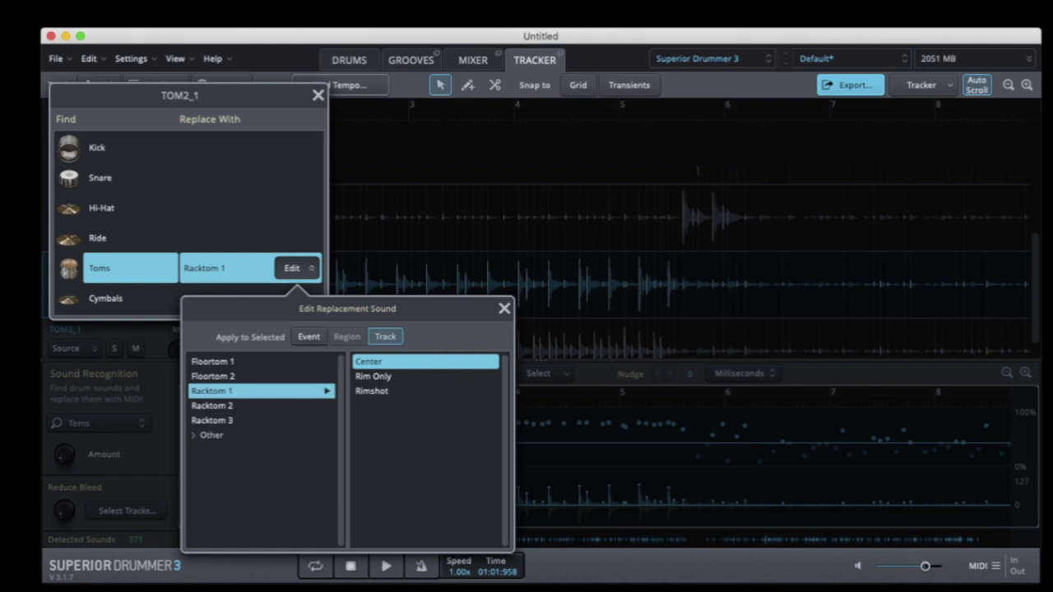
key(Escape)
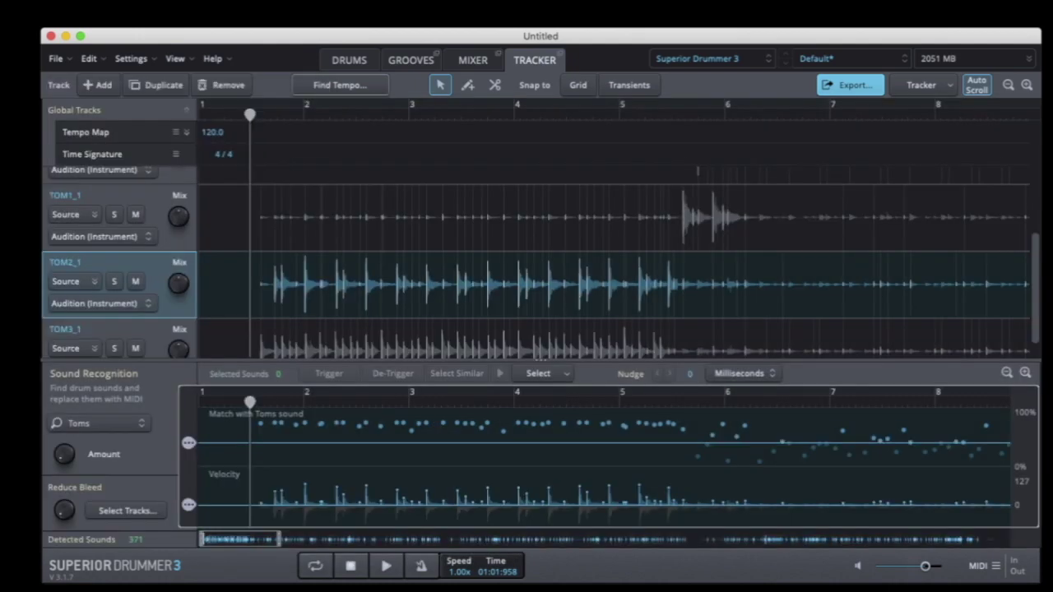
- Set the Toms replacement sound of the whole TOM3_1 track to Floortom 1
click(120, 331)
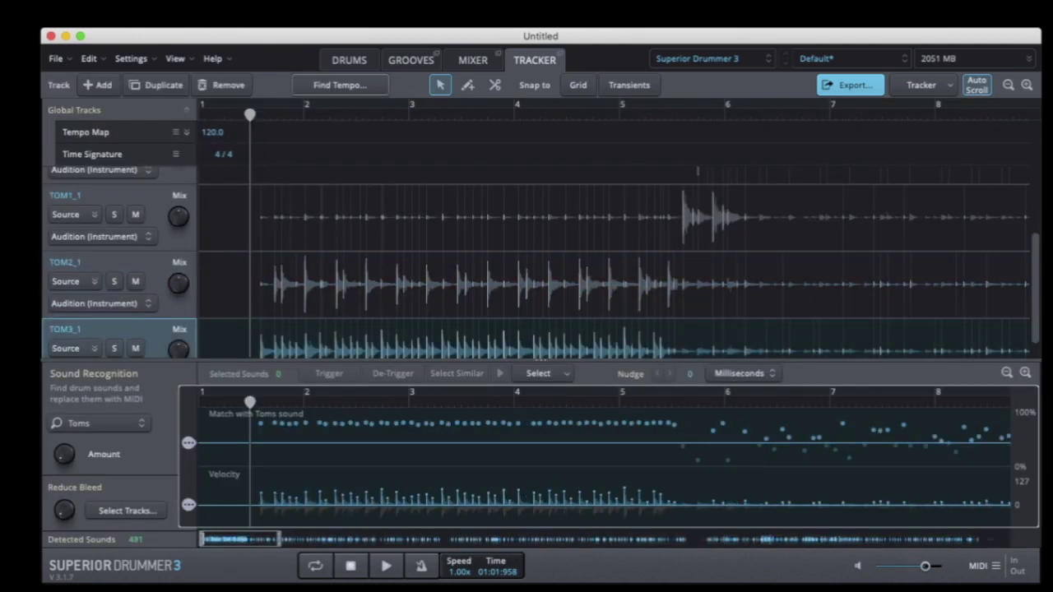
click(100, 423)
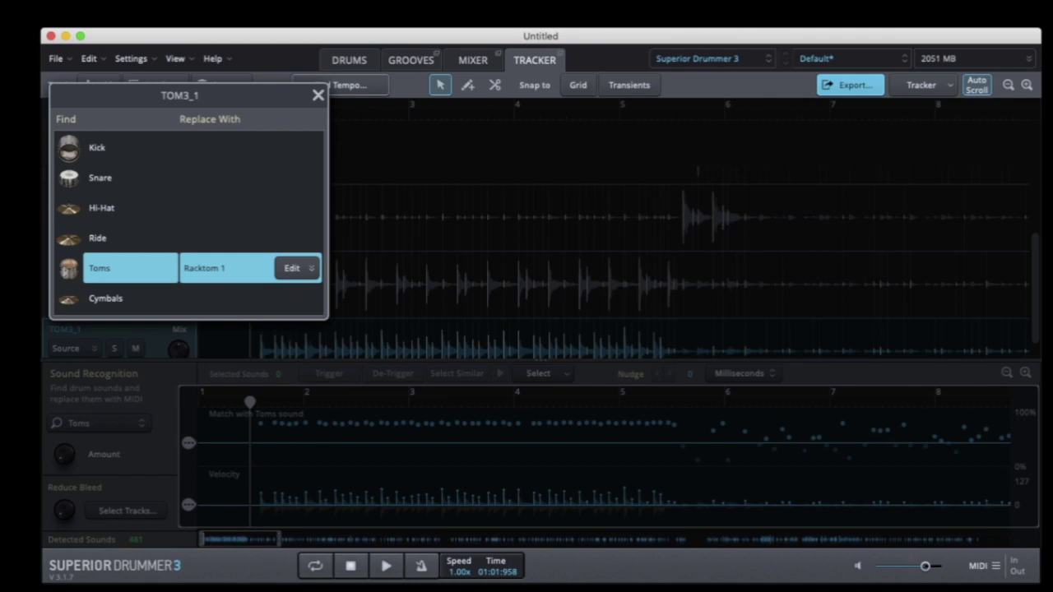
click(292, 268)
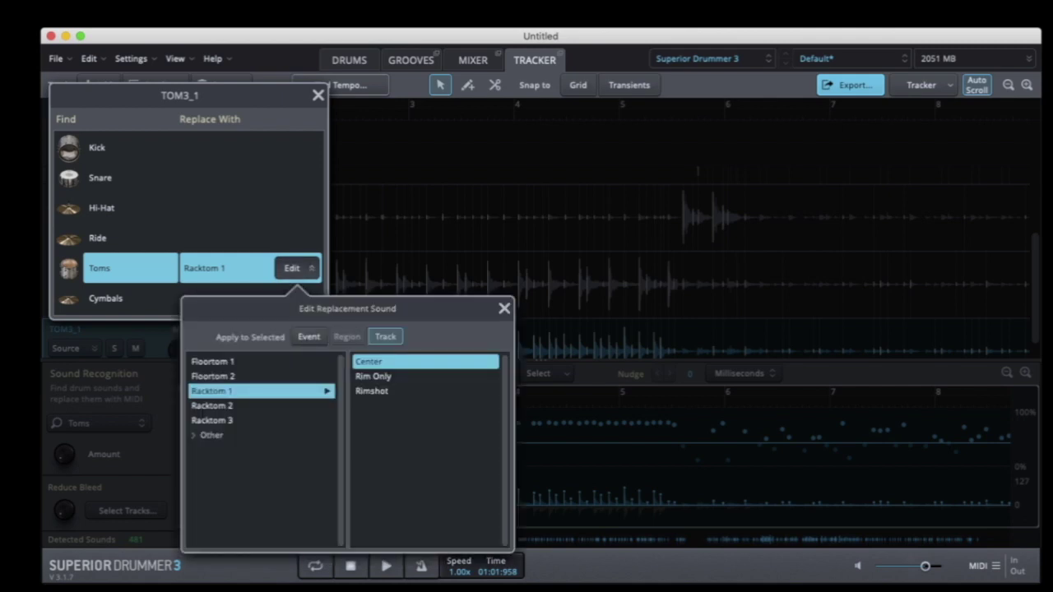
click(213, 361)
click(504, 308)
click(318, 95)
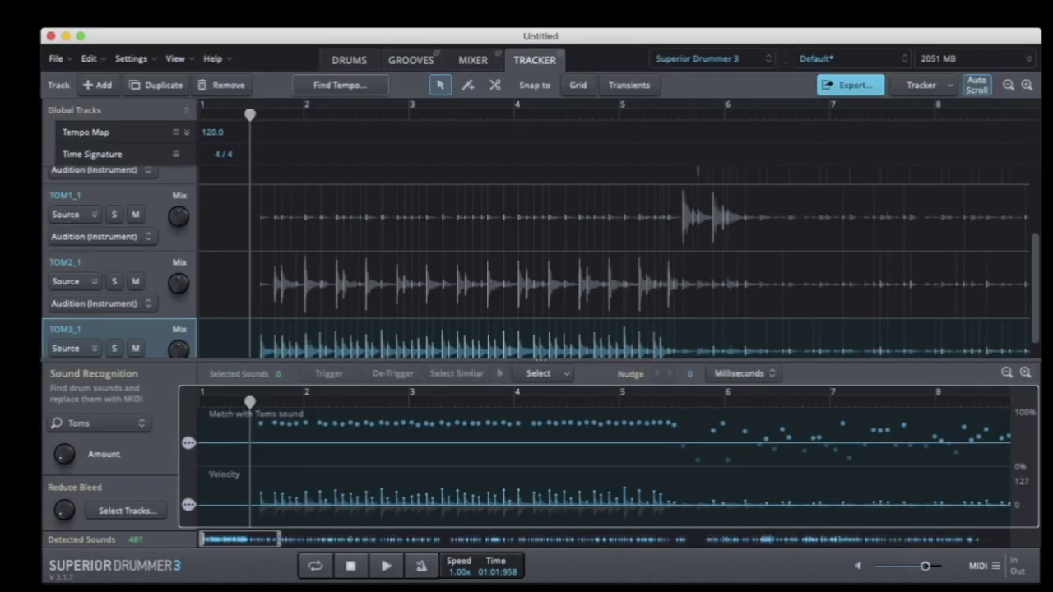
- Play the drums with the tom replacements from mid-measure 1, and replay the start with TOM1_1 soloed
key(space)
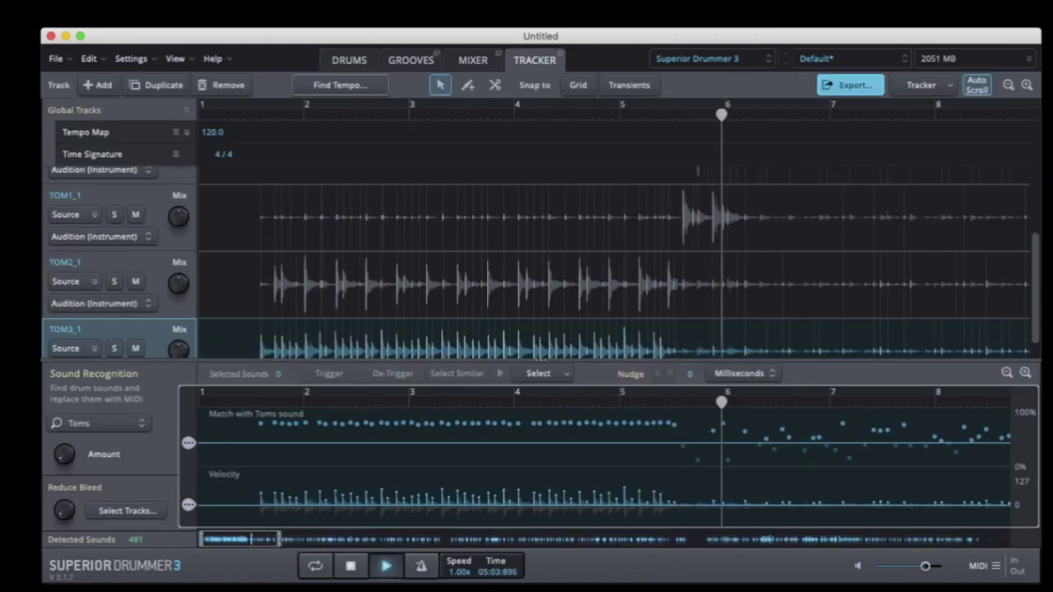
key(space)
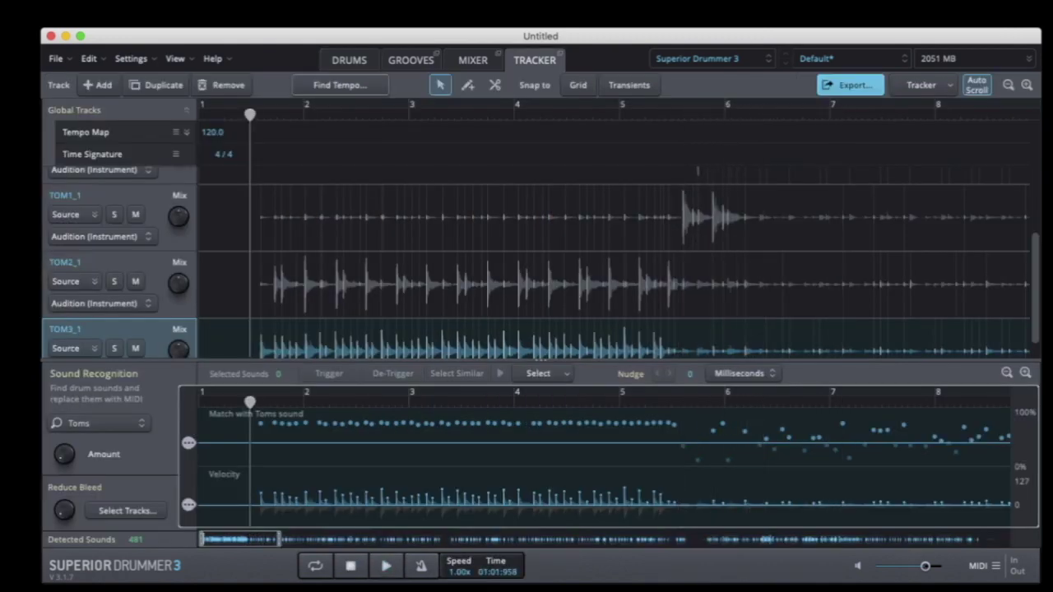
scroll(535, 263, down, 2)
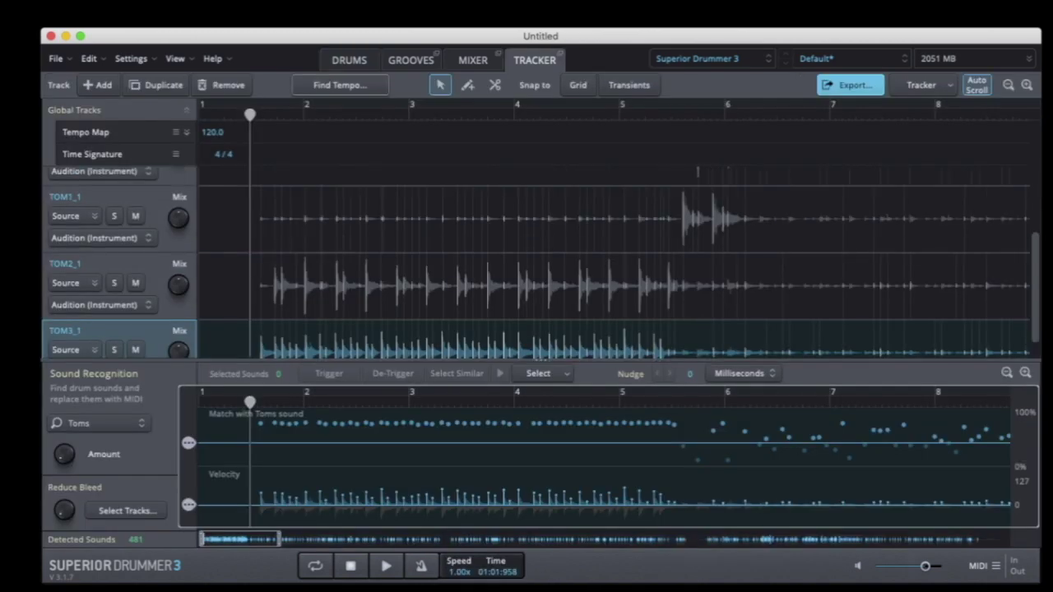
key(space)
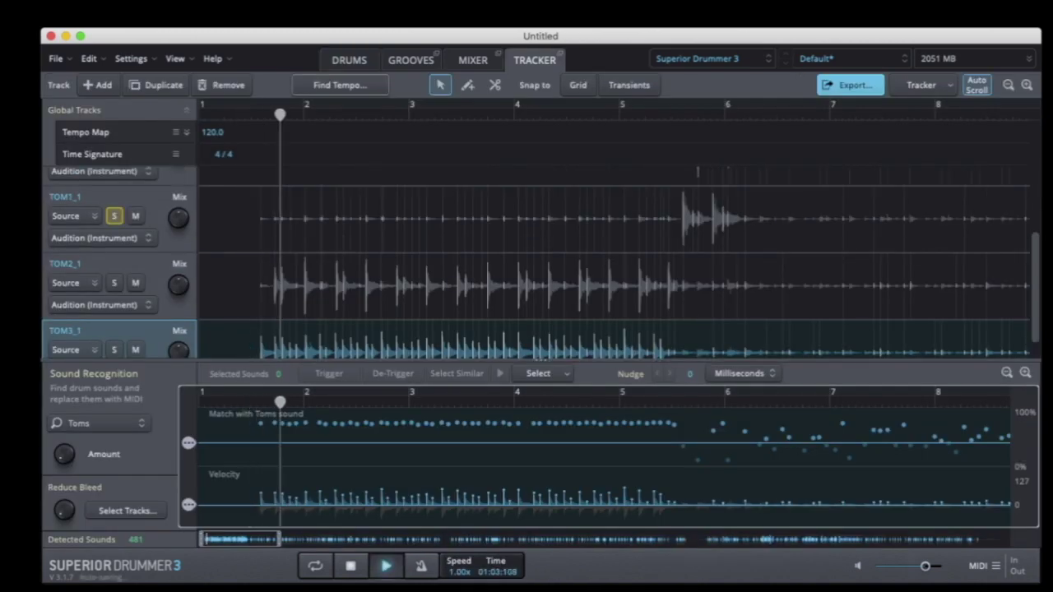
key(space)
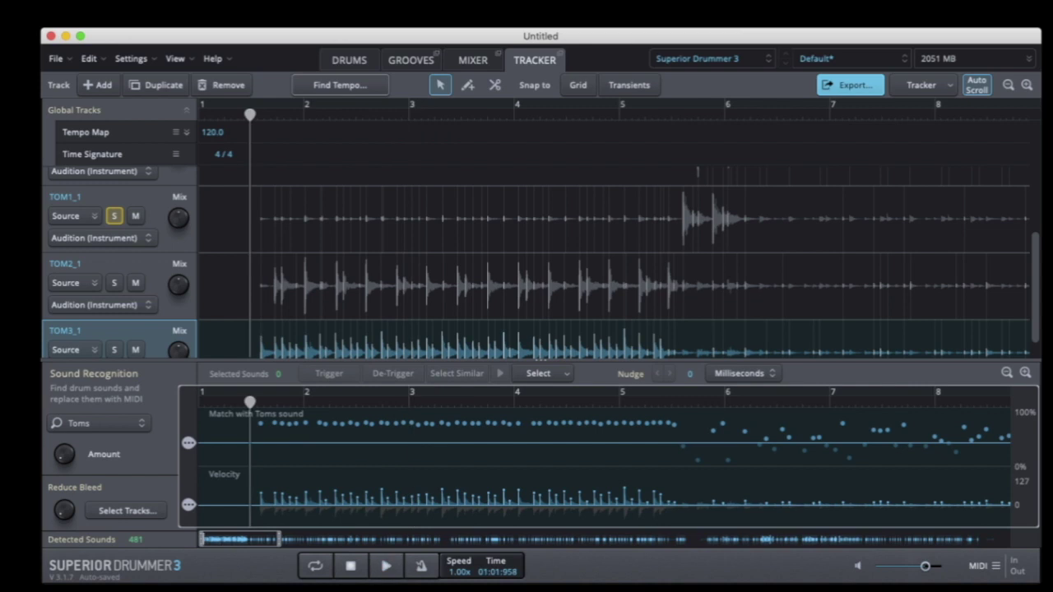
- De-trigger the false TOM1_1 hits from measure 1 to early measure 5, before the first real tom hits, and unsolo the track
click(119, 198)
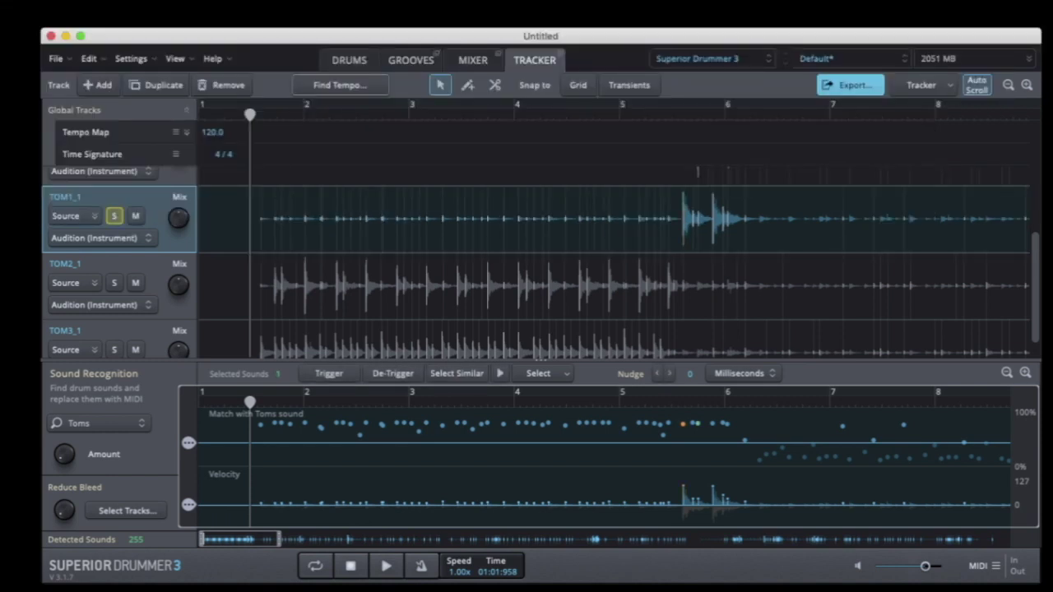
drag(255, 416, 666, 433)
click(393, 372)
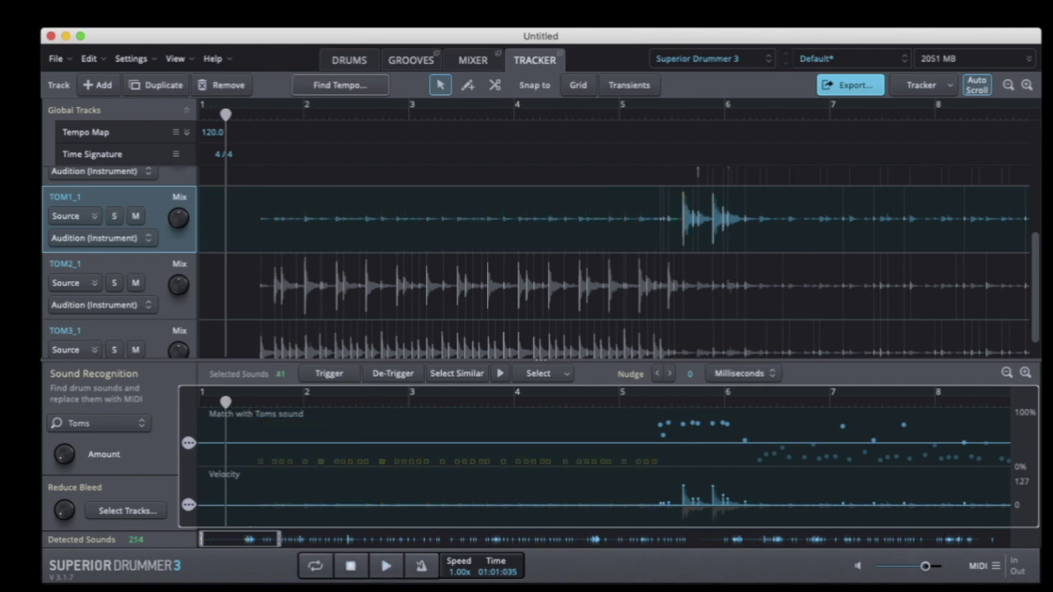
key(space)
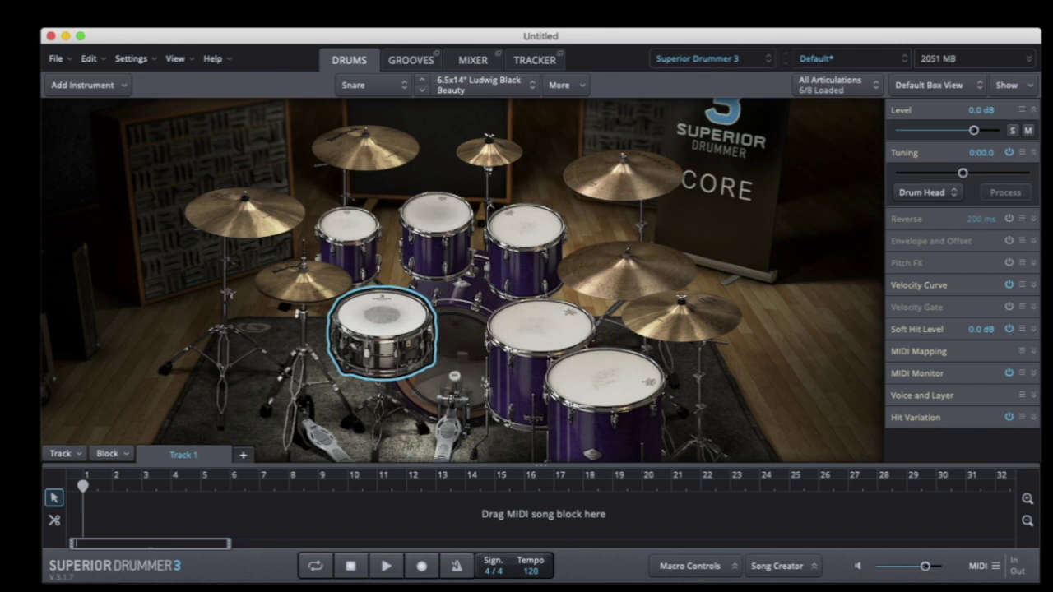
key(space)
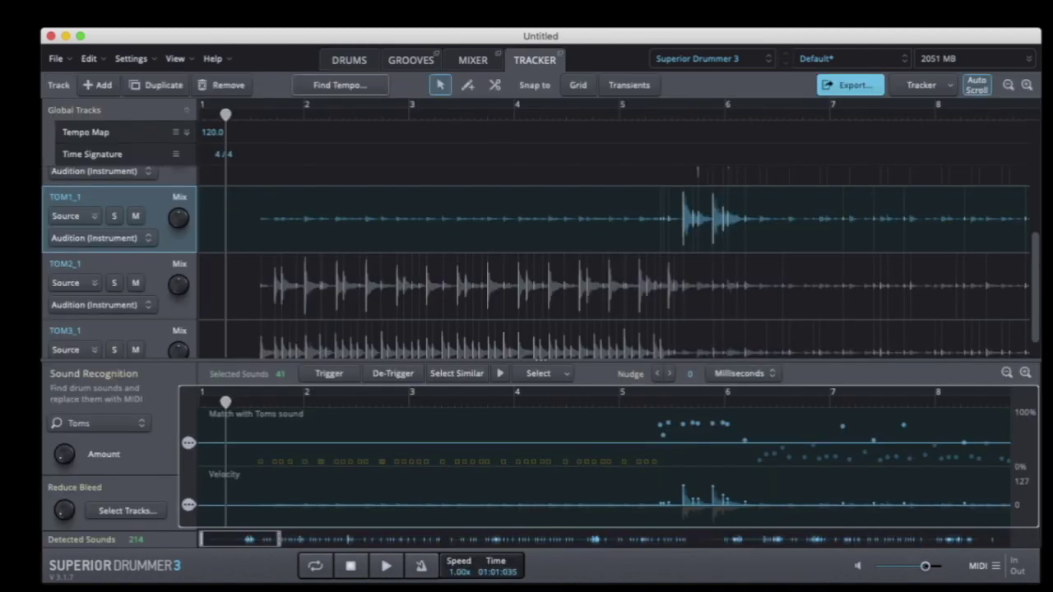
- Turn the Mix of the kick, snare and tom tracks fully to source audio and play from measure 1
scroll(540, 263, down, 1)
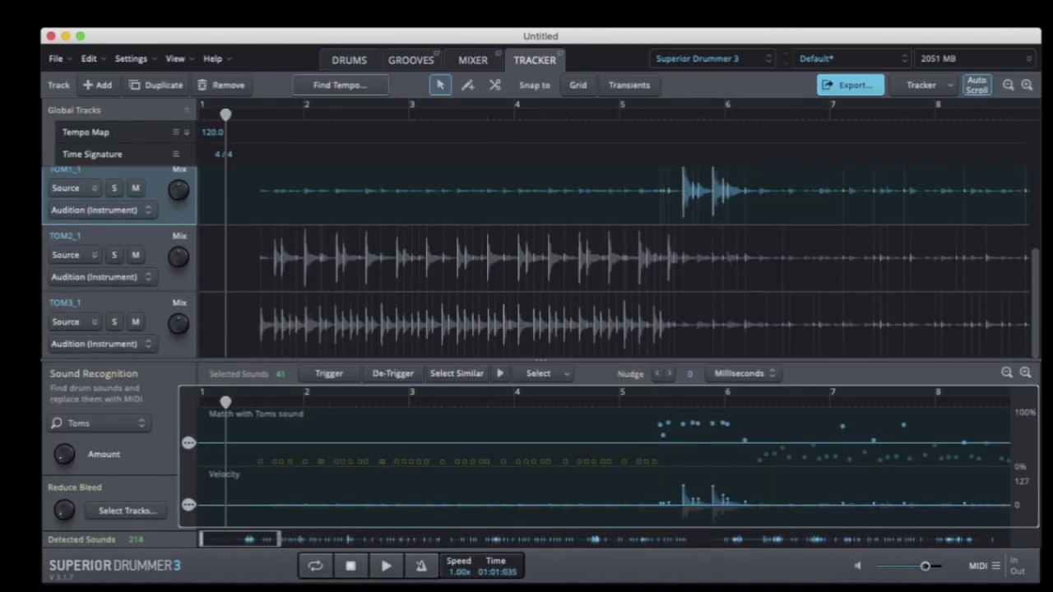
click(119, 237)
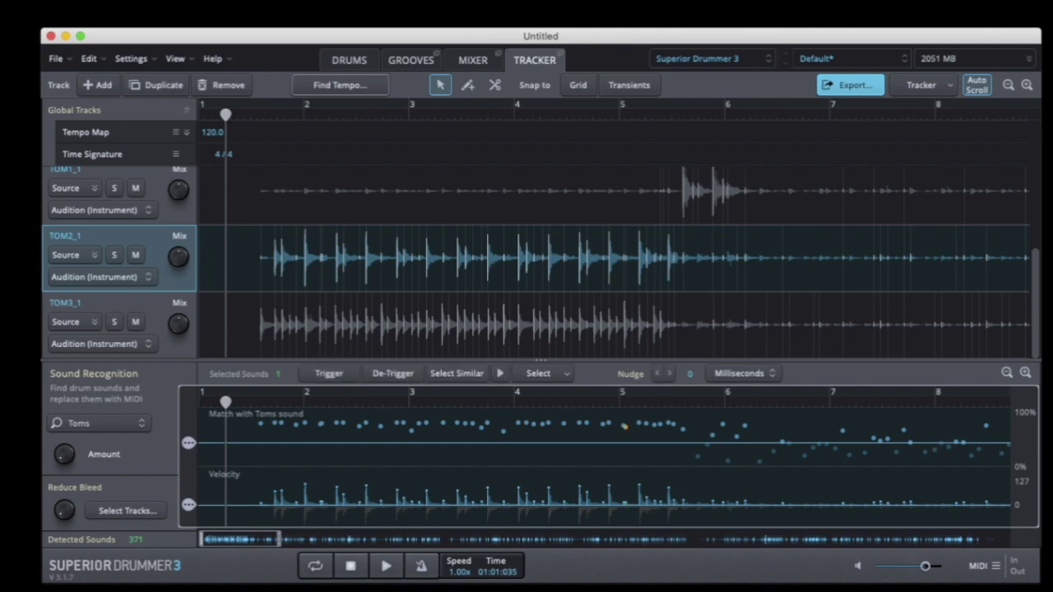
click(120, 305)
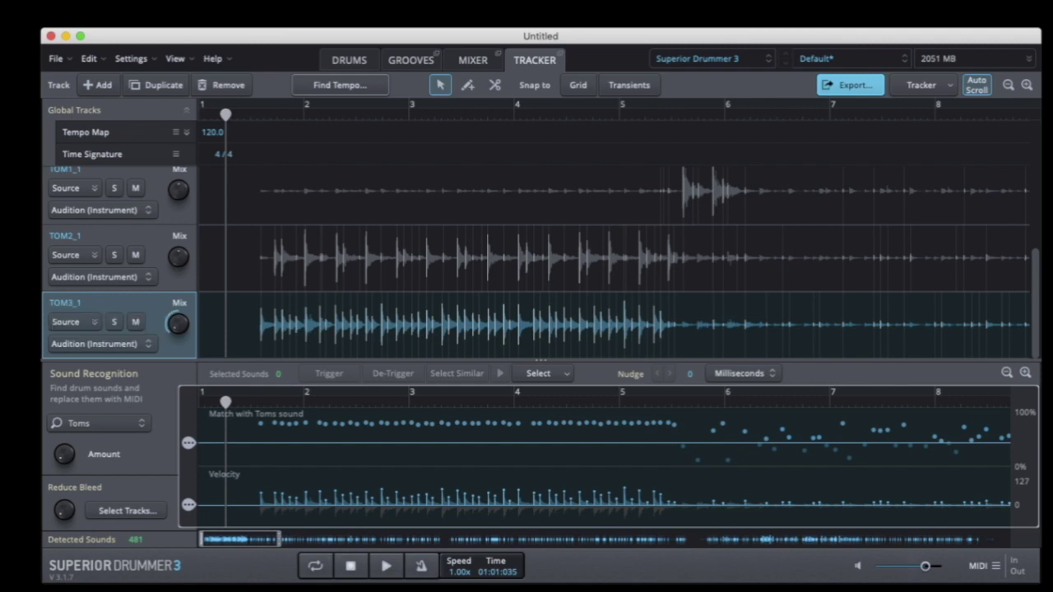
scroll(115, 246, up, 3)
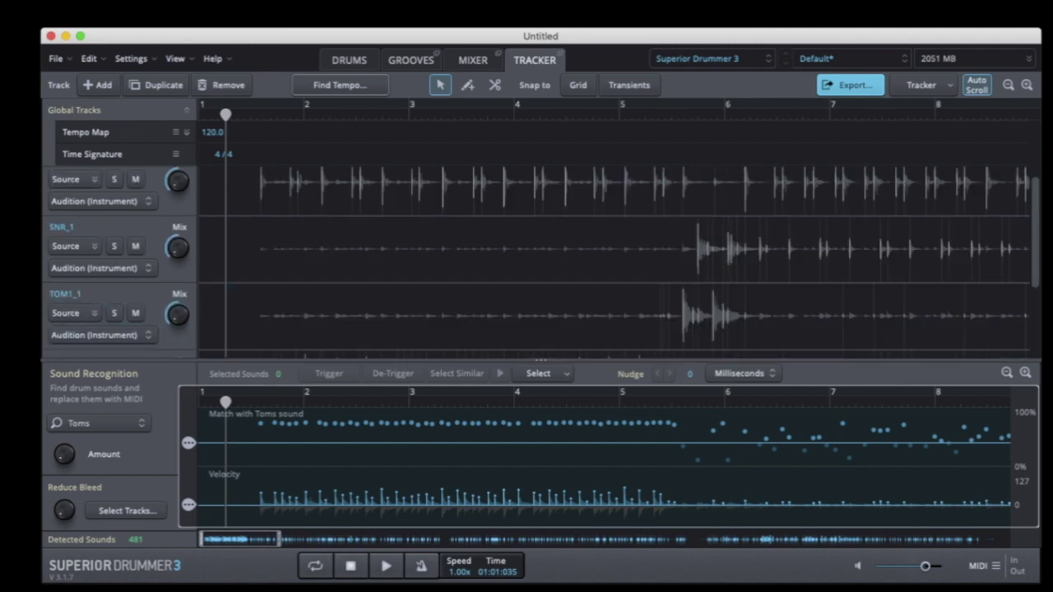
key(space)
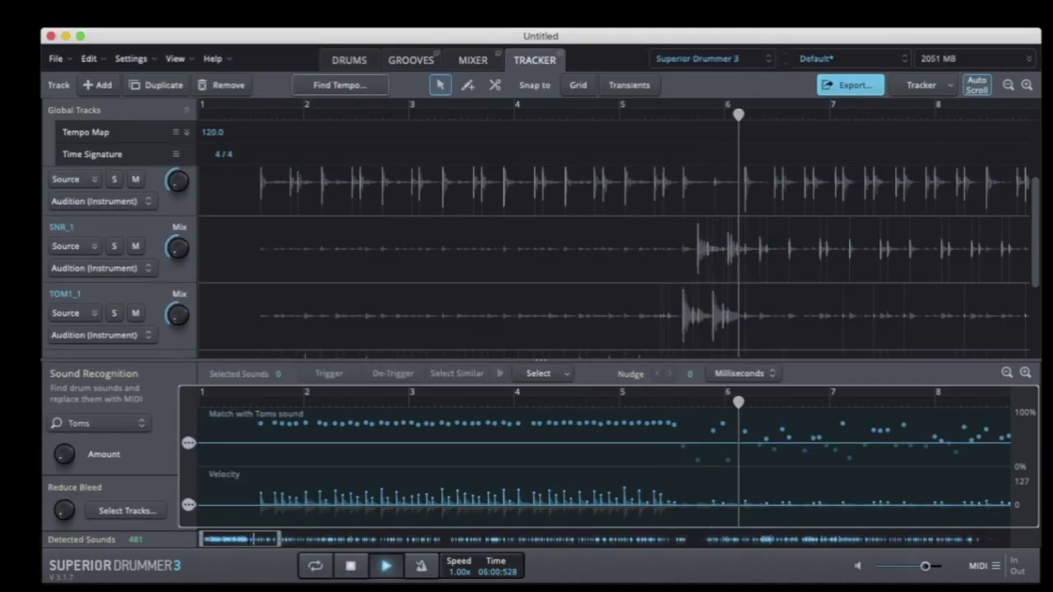
- Switch the tracks' Mix to samples audio for playback, blend the snare's Mix back toward source audio, and stop playback
key(space)
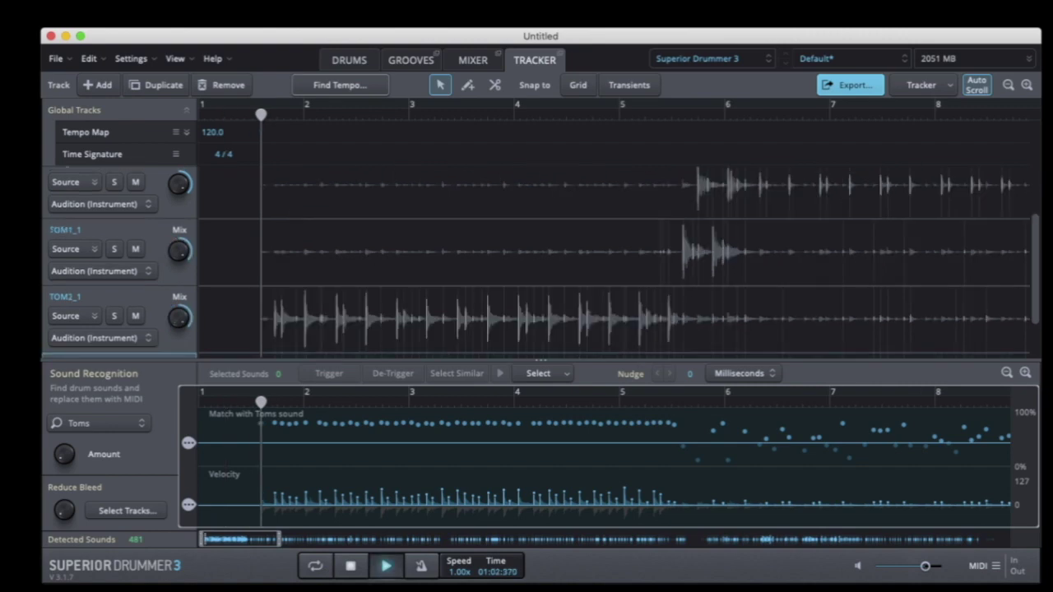
scroll(534, 263, up, 2)
drag(179, 222, 179, 274)
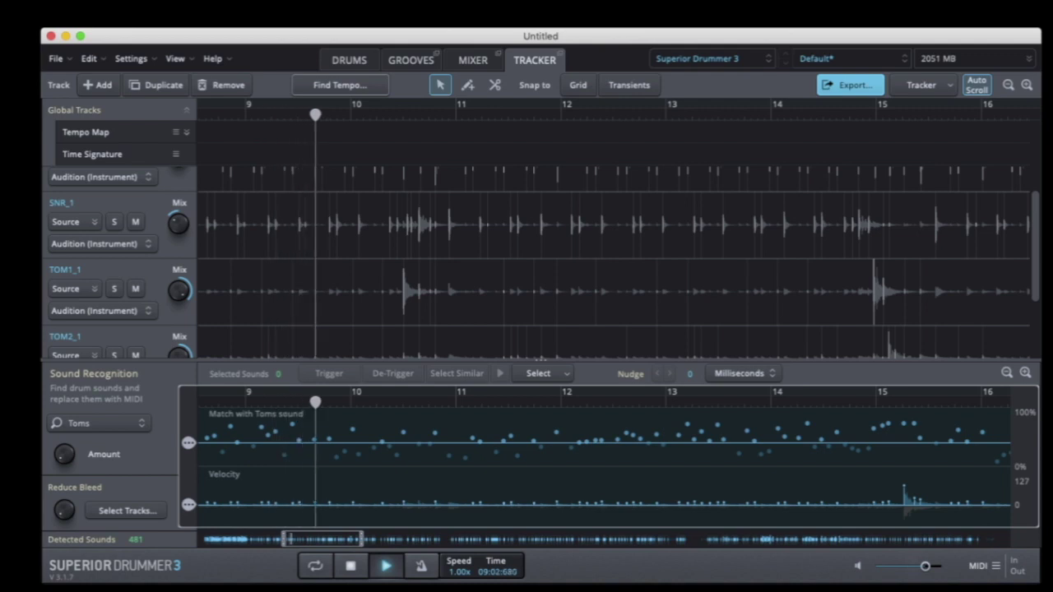
key(space)
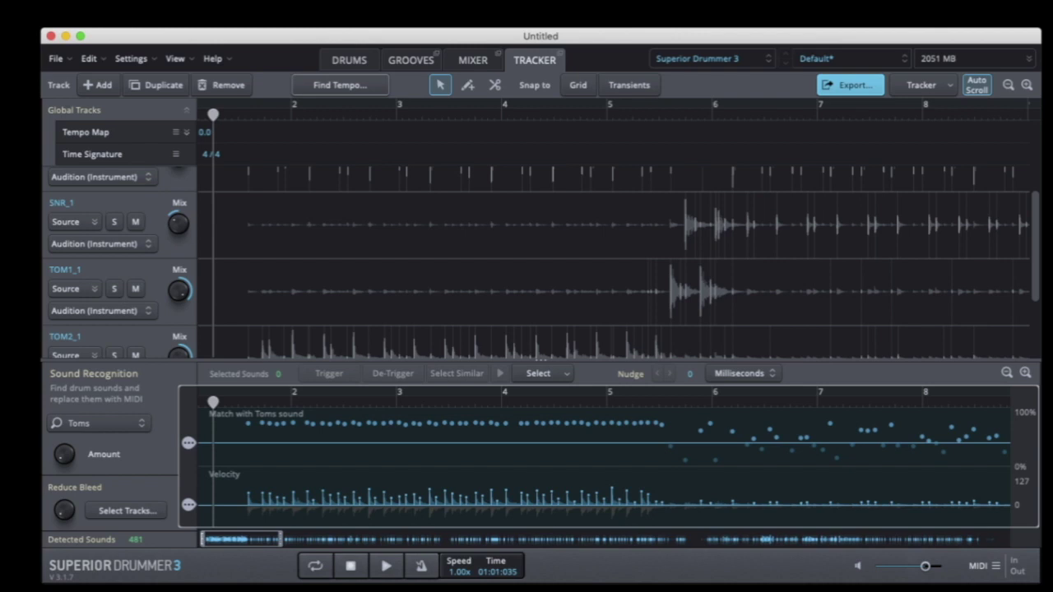
- Show the drum kit and select Cymbal 4, the 18" Istanbul 30th Anniversary Crash
click(420, 424)
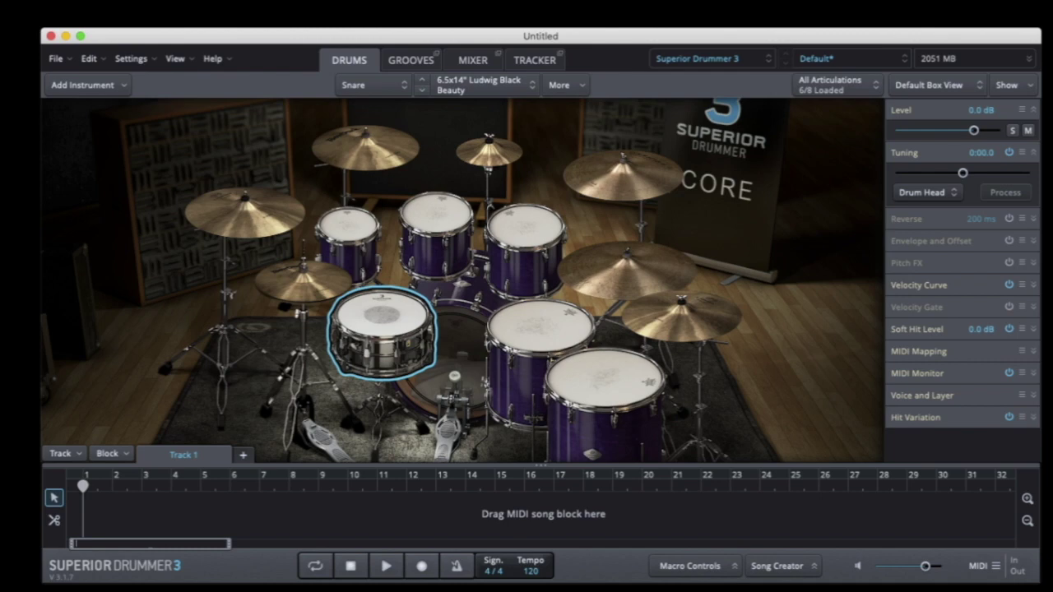
click(623, 178)
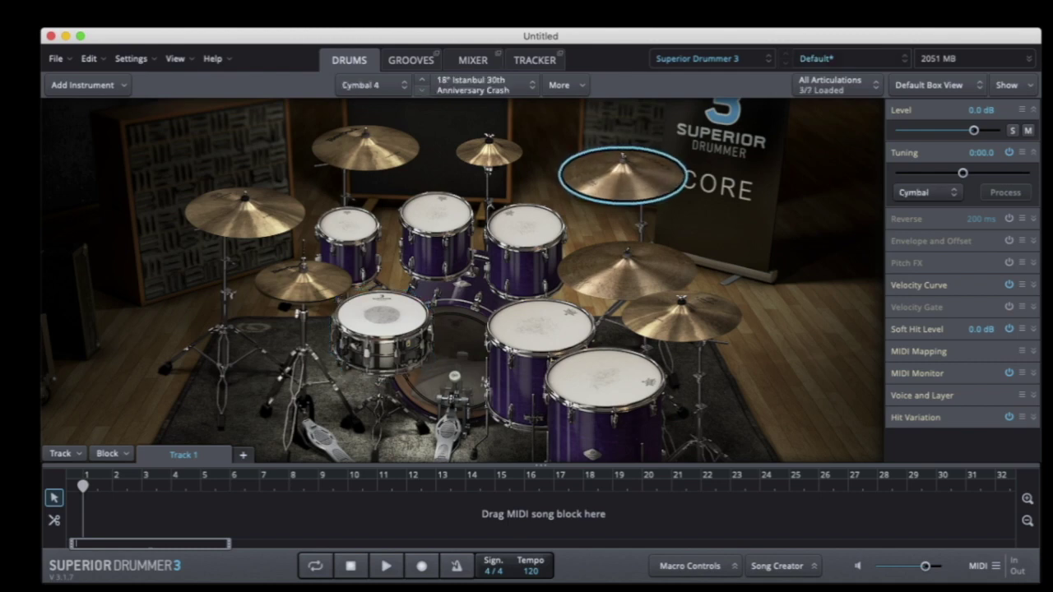